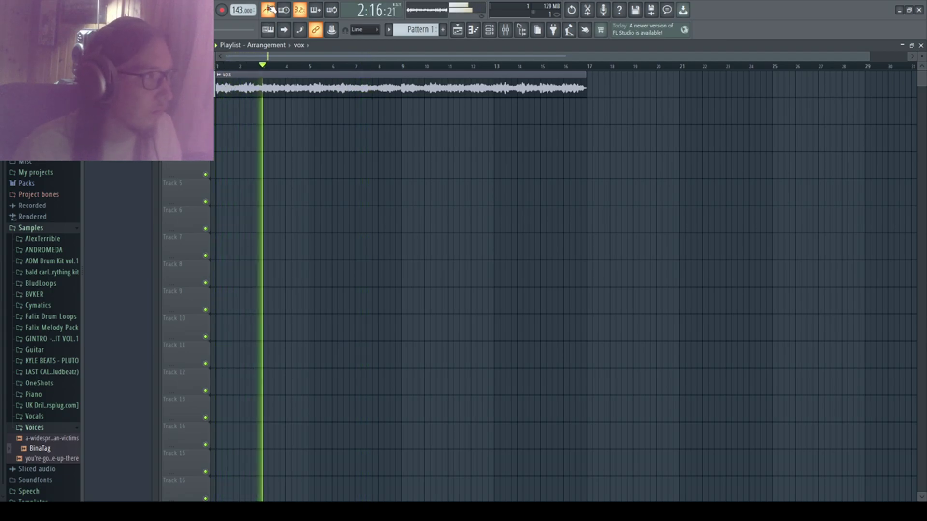
Step: Turn off the metronome, then adjust the vox clip's time-stretching pitch and switch off its Reverse effect
left_click(269, 9)
double_click(266, 87)
left_click_drag(308, 201, 304, 209)
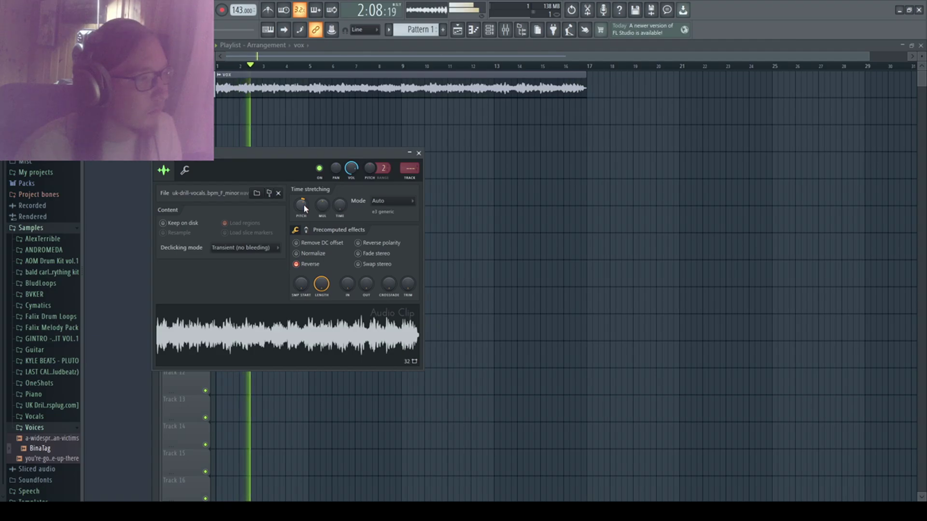
left_click(299, 264)
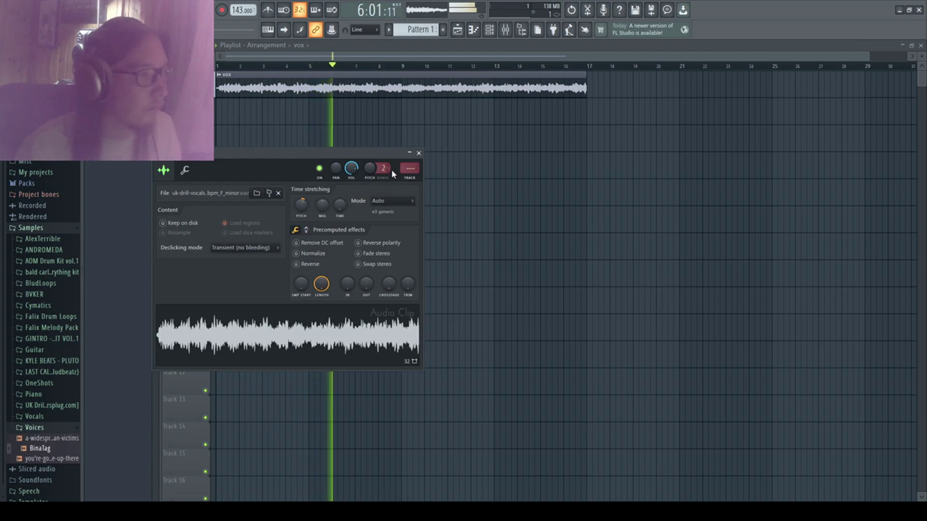
left_click(419, 153)
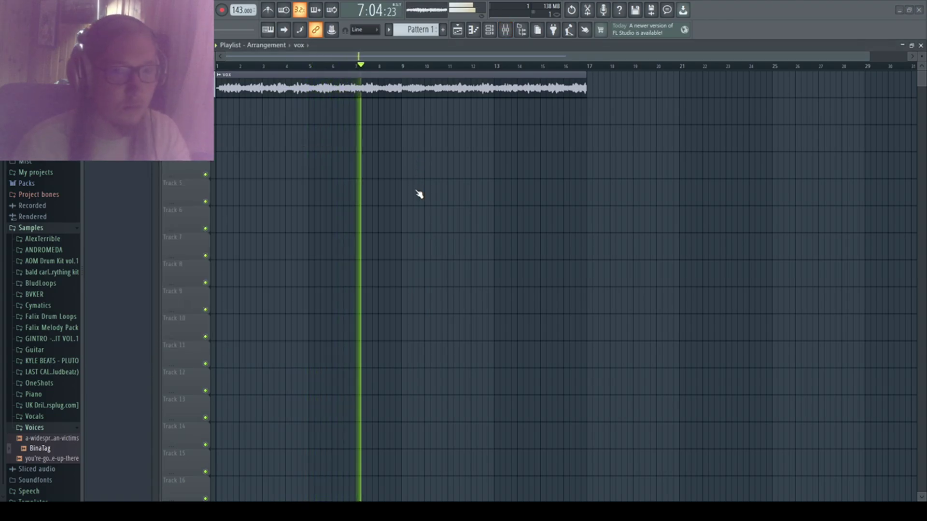
Step: Route the vox channel to mixer insert 1
key("space")
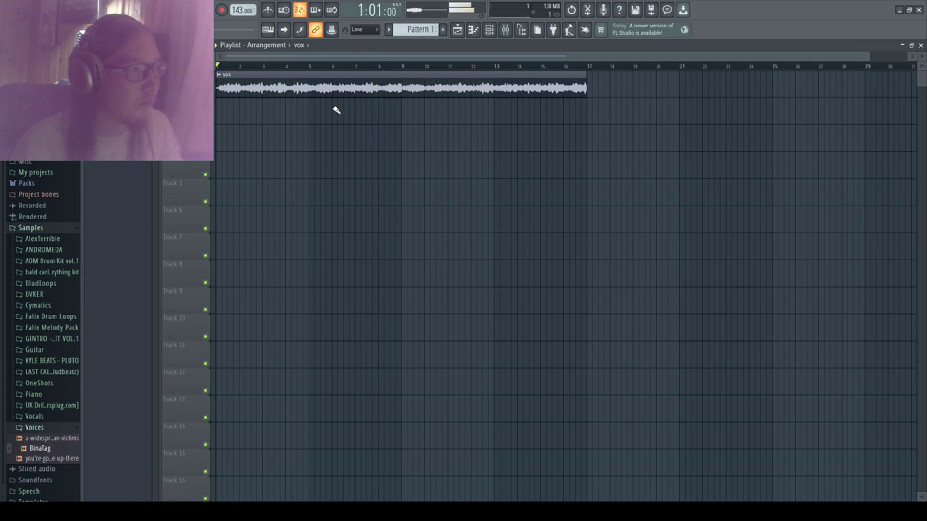
key("F9")
key("space")
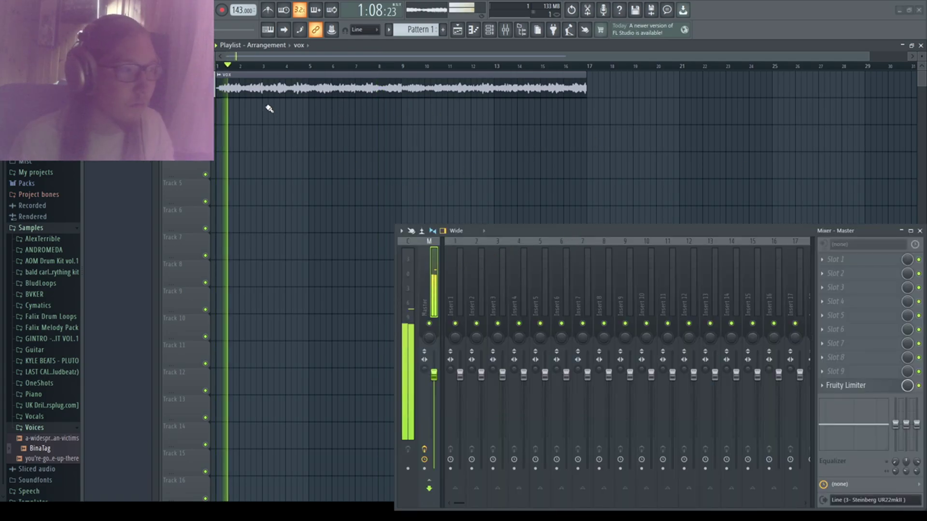
left_click(457, 285)
key("ctrl+l")
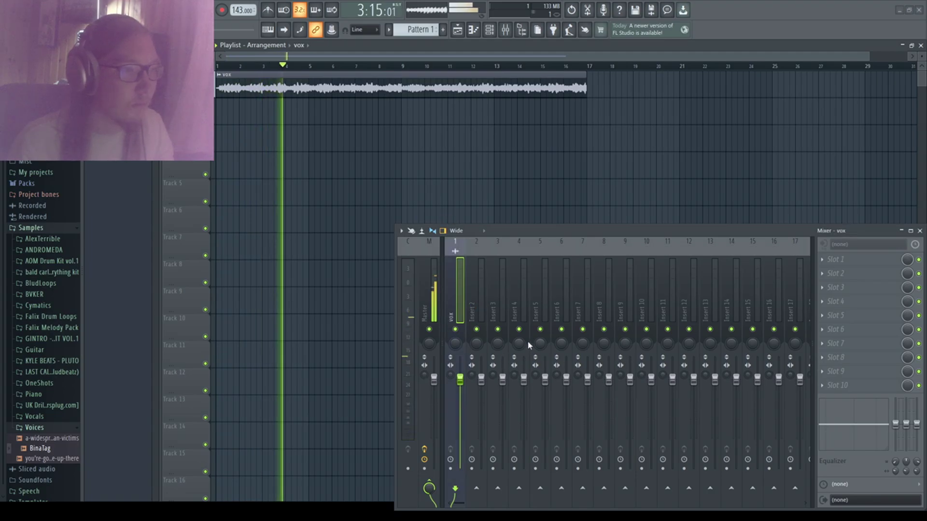
Step: Add Gross Beat to the vox mixer track with the Sidechain volume preset and straighten its curved ramps into diagonal lines
key("space")
key("space")
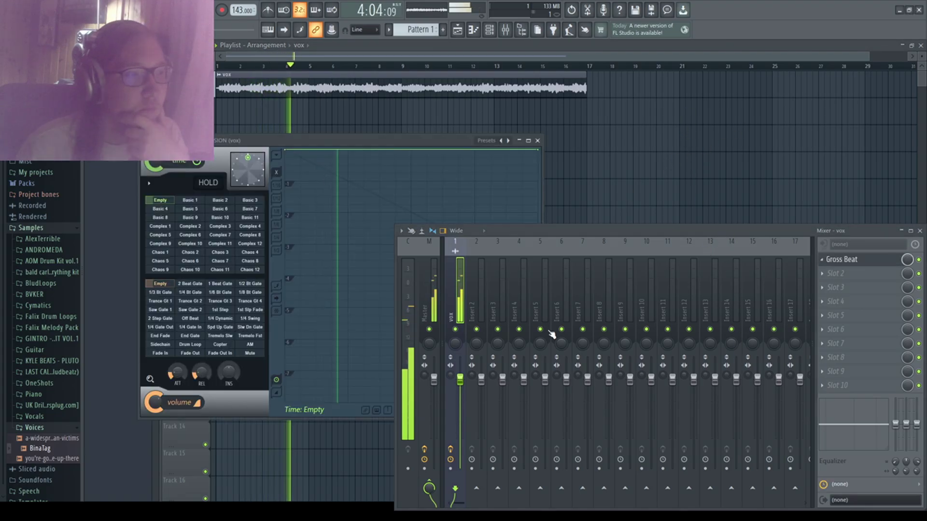
left_click(160, 344)
left_click_drag(338, 141, 280, 74)
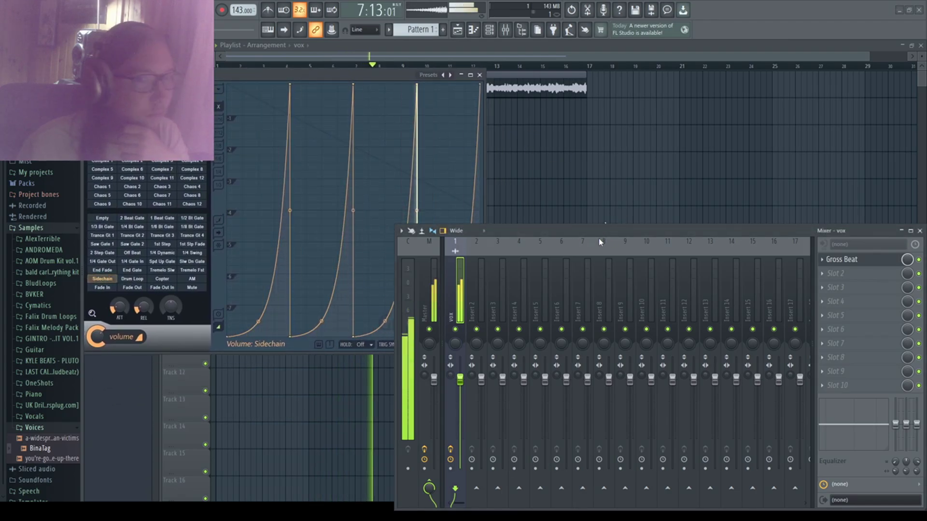
left_click_drag(255, 322, 263, 321)
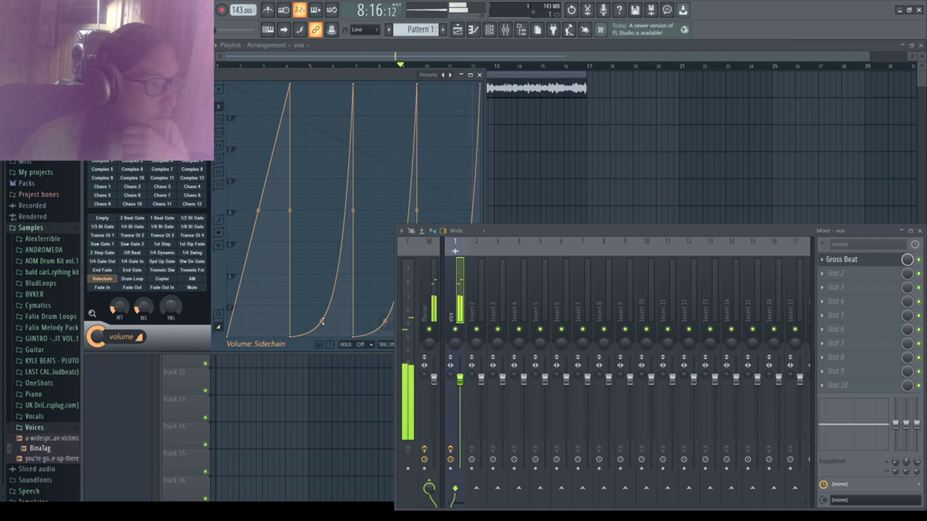
left_click_drag(322, 322, 331, 321)
mouse_move(393, 74)
left_mouse_down()
mouse_move(315, 53)
mouse_move(402, 59)
left_mouse_up()
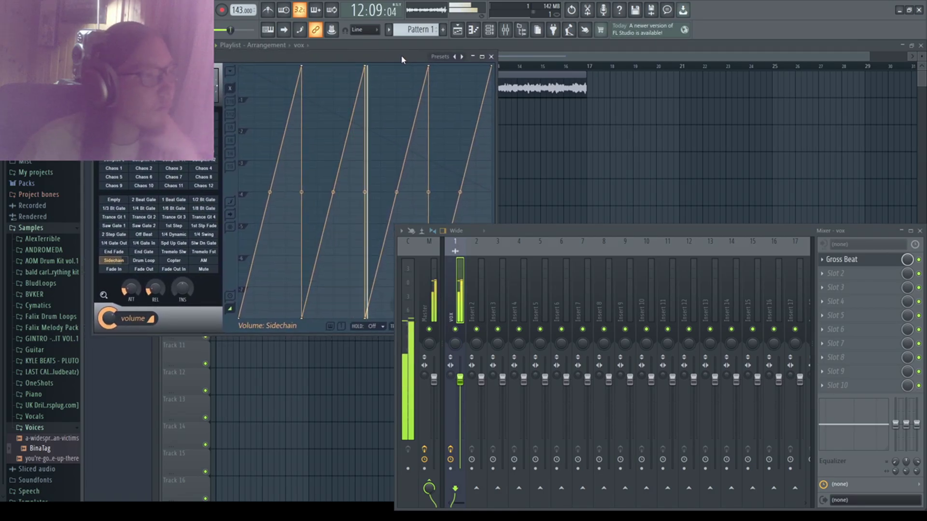
left_click(492, 57)
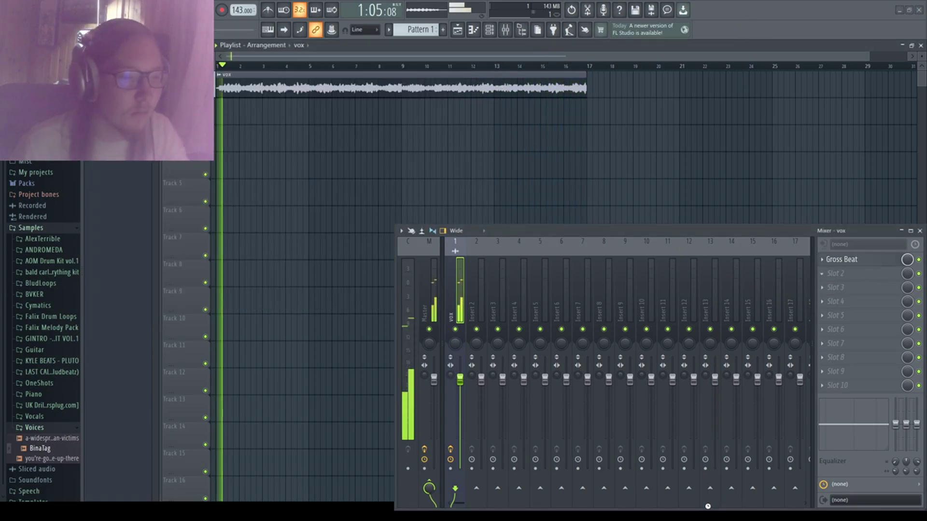
Step: Widen the vox track using Ozone Imager 2 with Stereoize on and Width about 7%, and adjust the vox clip's panning
left_click_drag(246, 119, 219, 81)
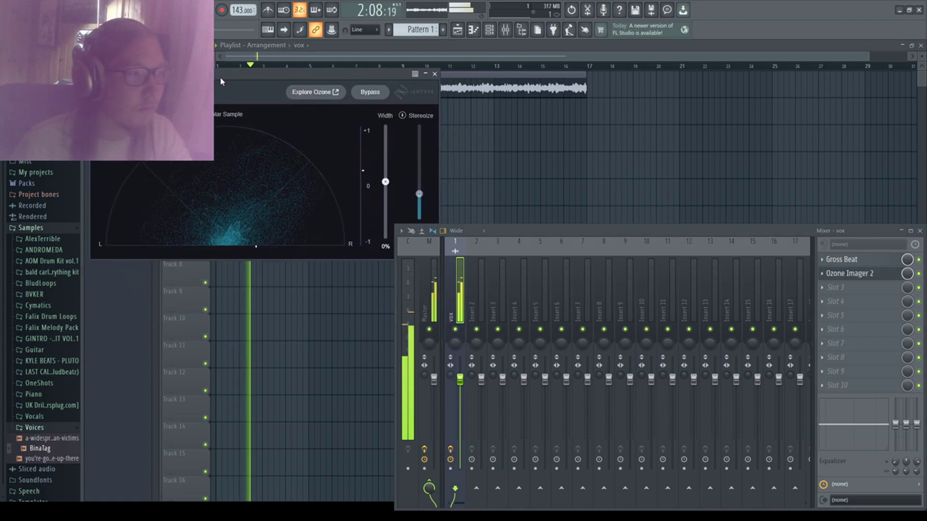
left_click(401, 116)
left_click_drag(385, 182, 385, 171)
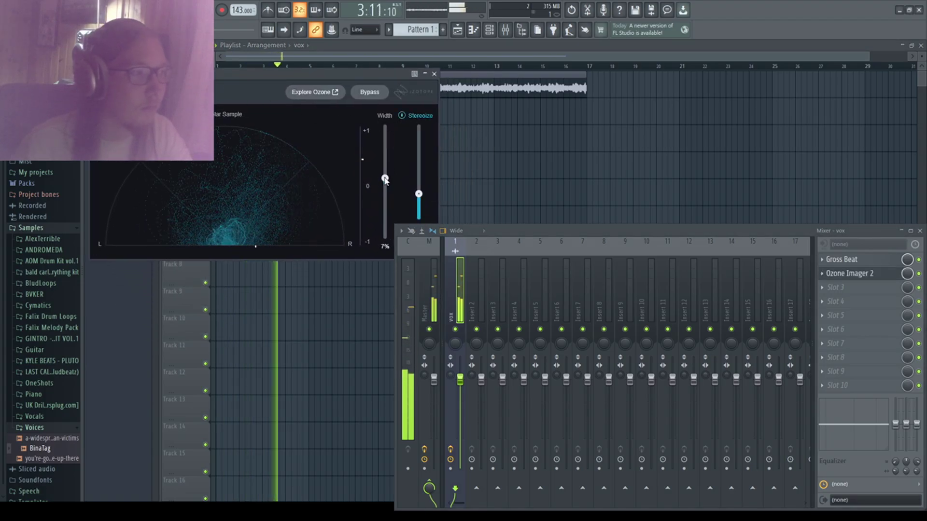
left_click(435, 74)
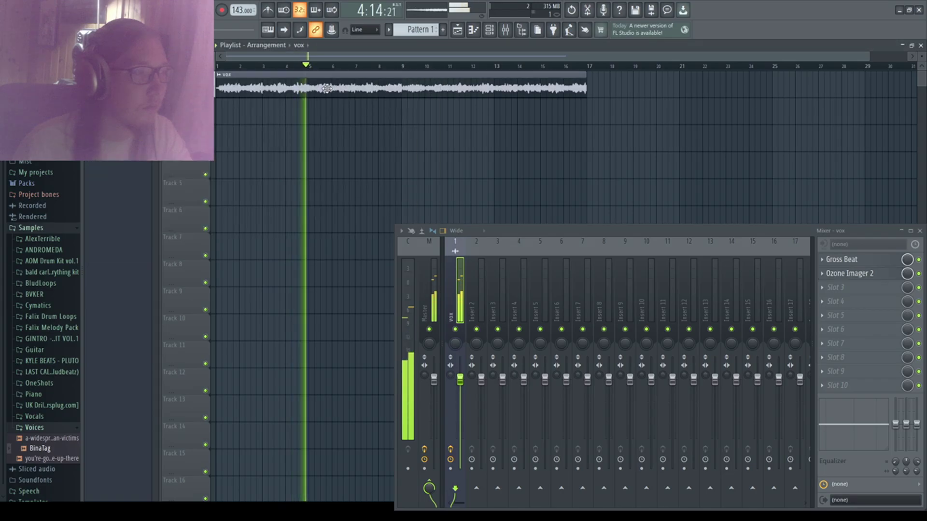
left_click(333, 87)
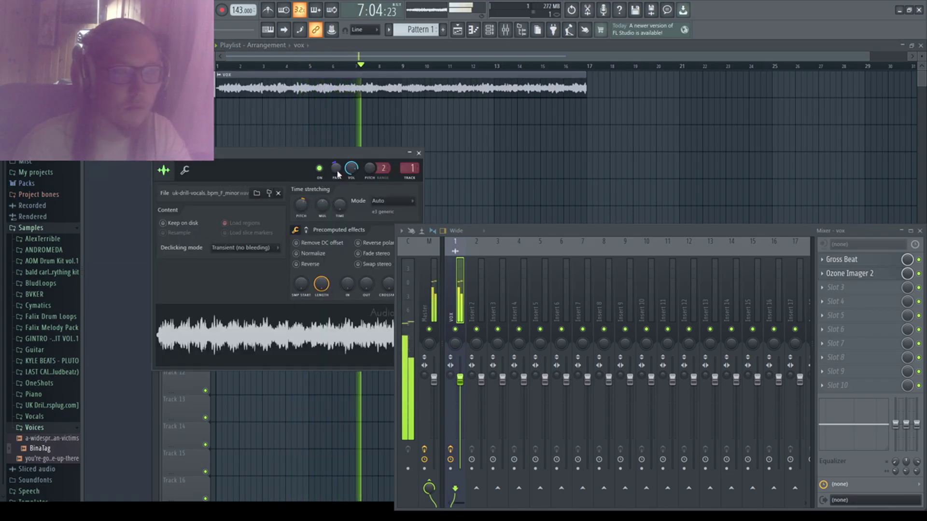
left_click(417, 153)
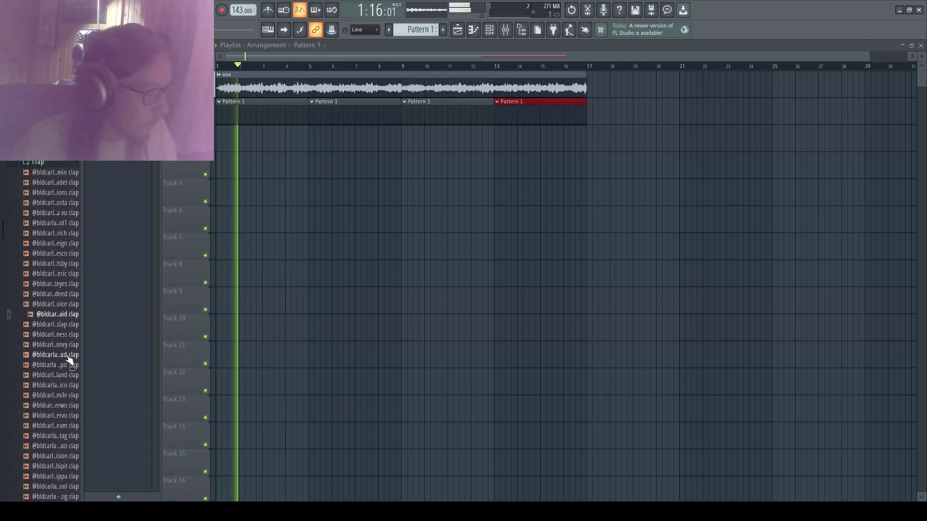
Step: Add the selected bldcarla clap sample to the channel rack and place hits on steps 9, 15, 29, 41, 47, 51 and 61
scroll(68, 357, "down", 2)
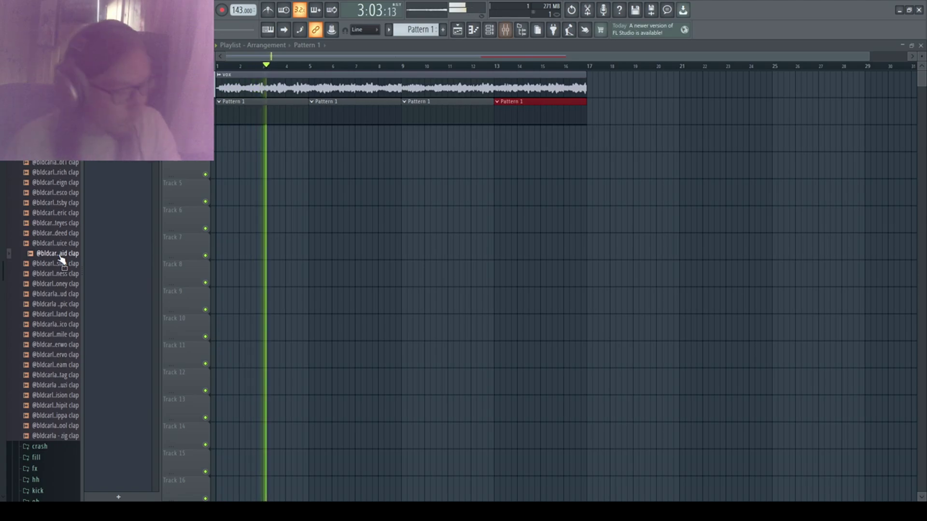
key("F6")
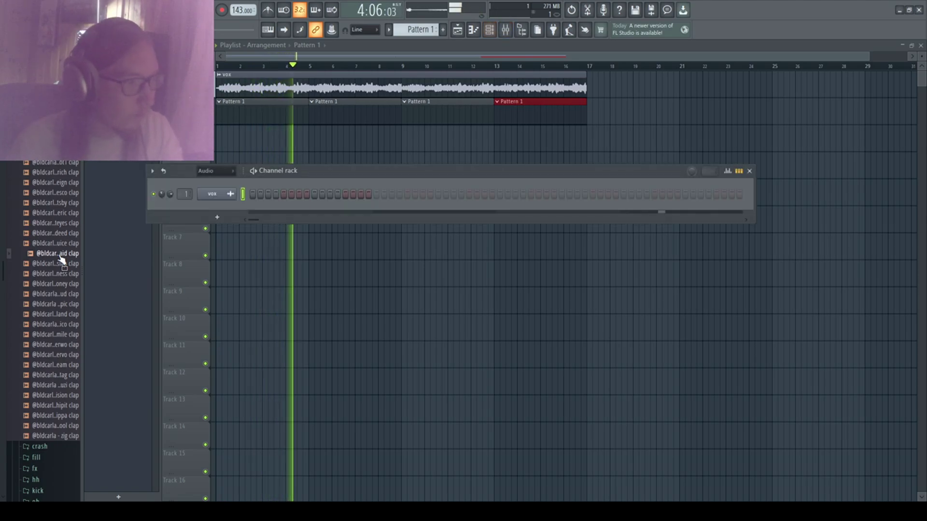
left_click_drag(283, 214, 234, 208)
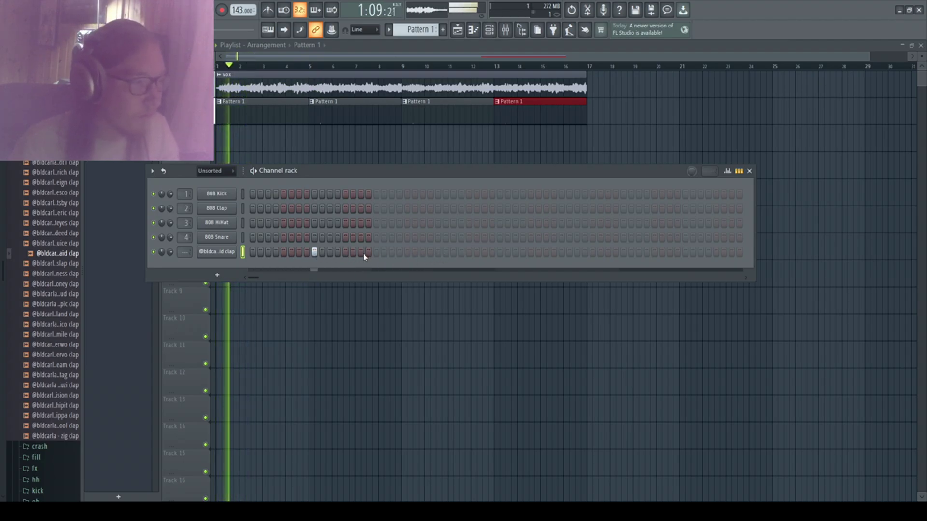
left_click(469, 252)
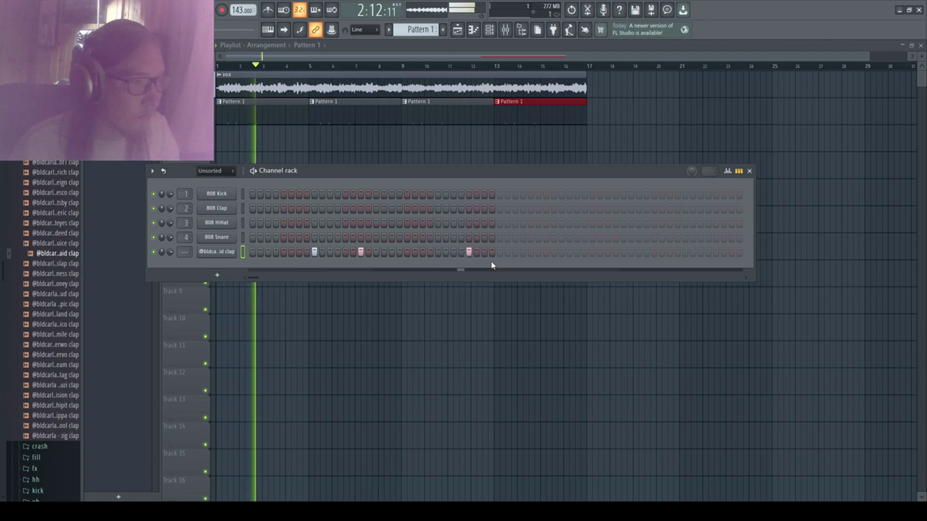
left_click(562, 253)
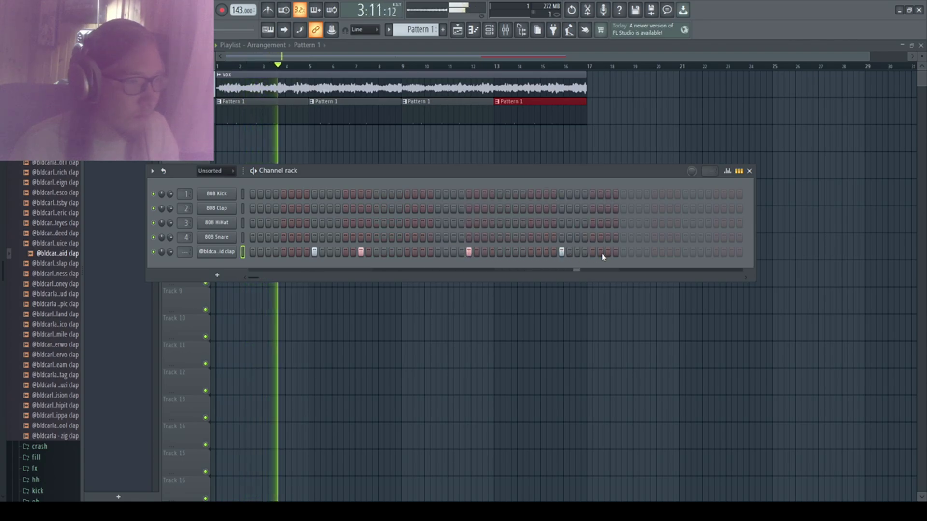
left_click(638, 251)
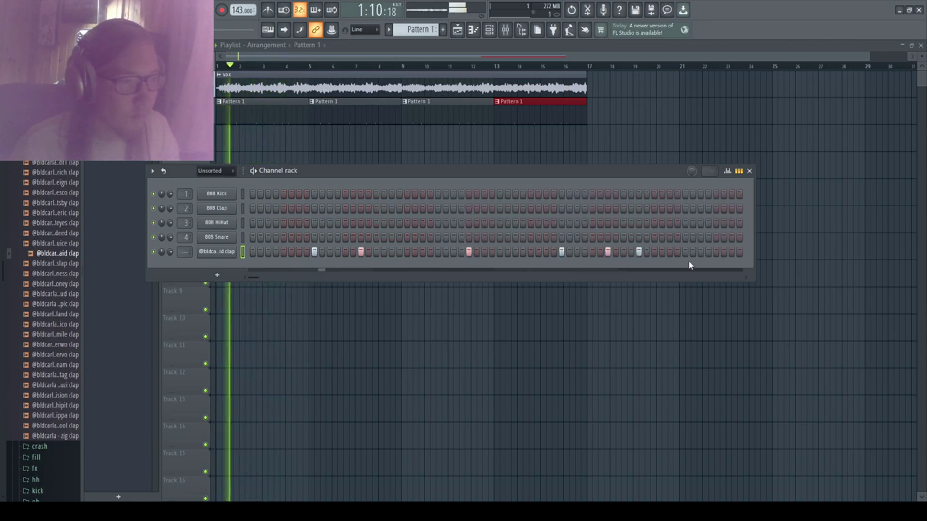
left_click(716, 252)
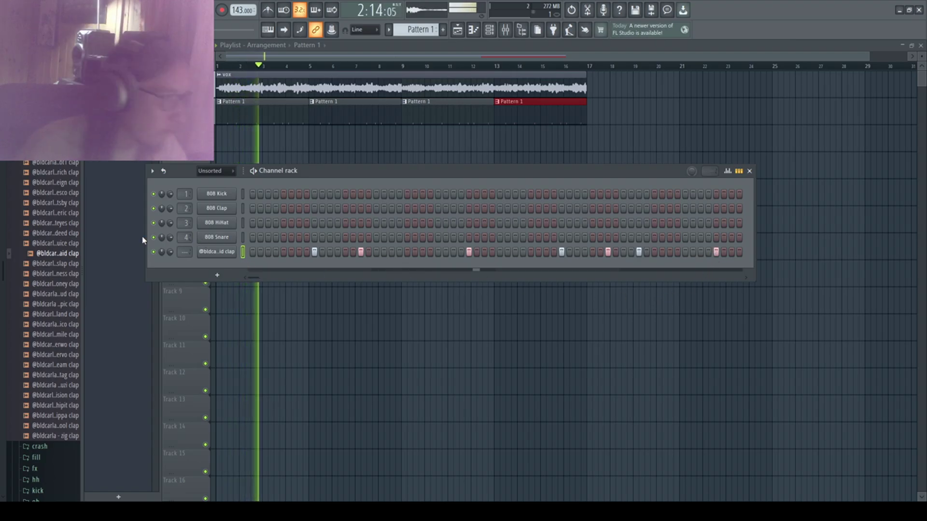
Step: Add the venki kick sample as a channel with hits on steps 1, 11, 17, 21, 27, 33, 43, 45, 49, 52, 55 and 57
scroll(140, 241, "down", 6)
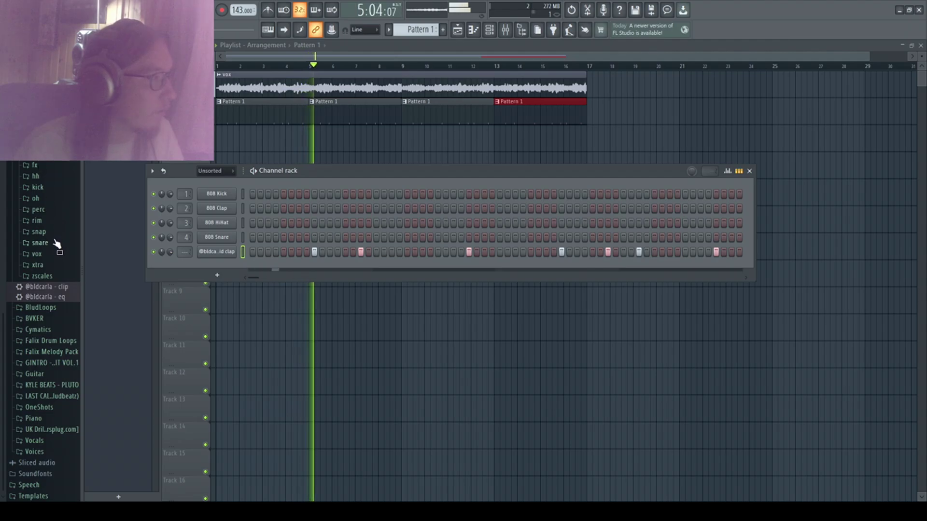
left_click(38, 187)
scroll(50, 323, "down", 5)
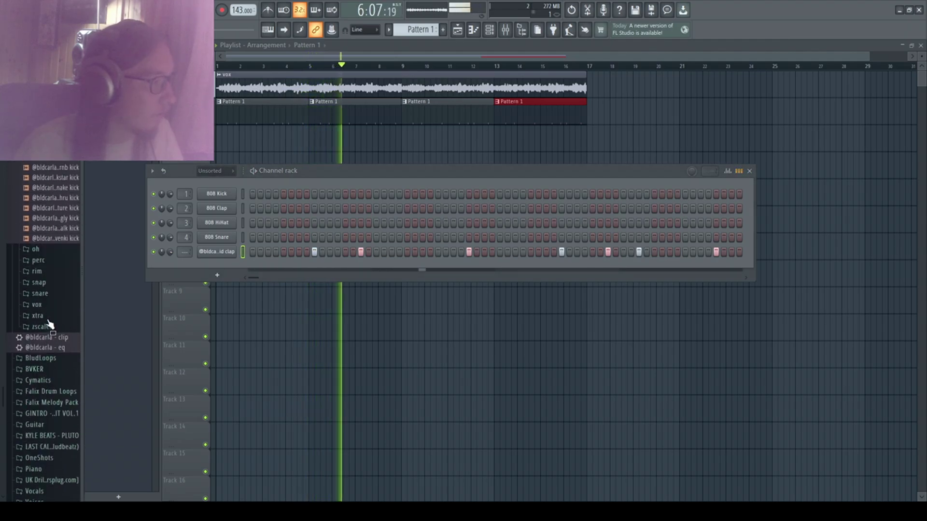
scroll(50, 323, "up", 3)
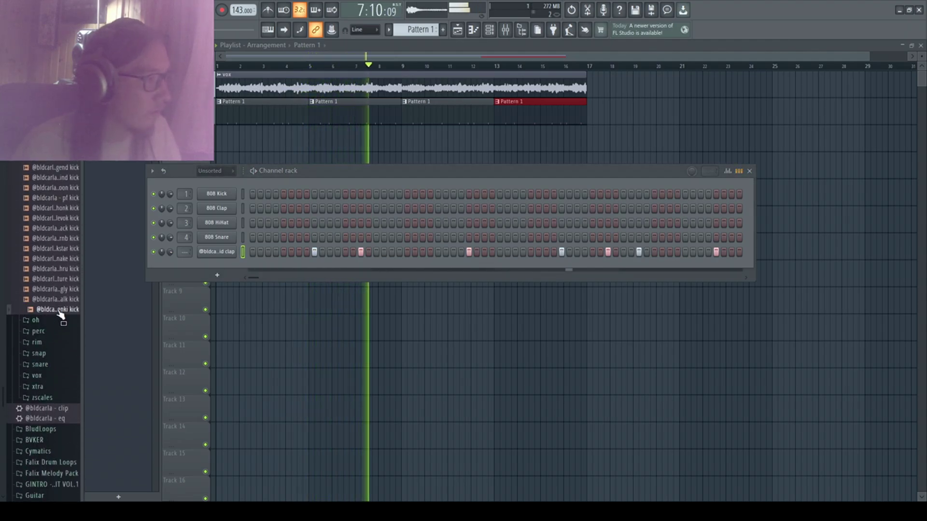
left_click_drag(60, 315, 252, 268)
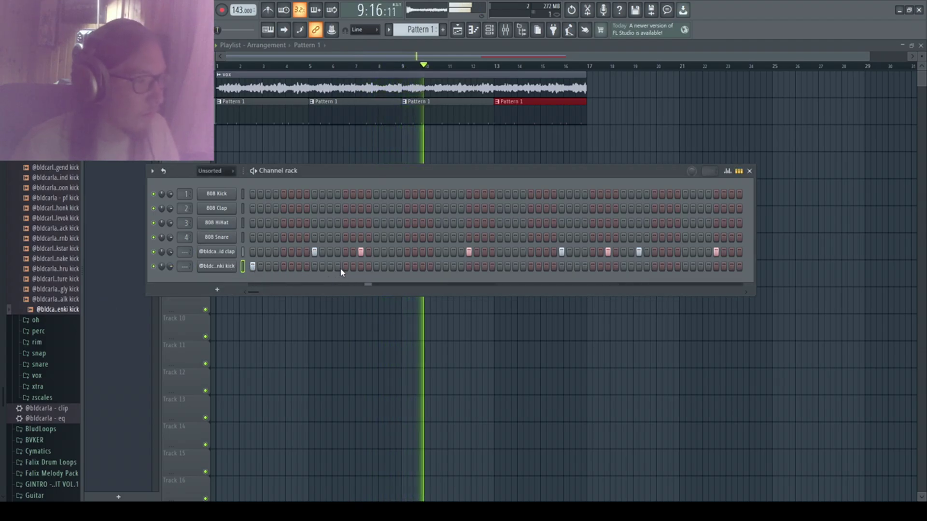
left_click(376, 266)
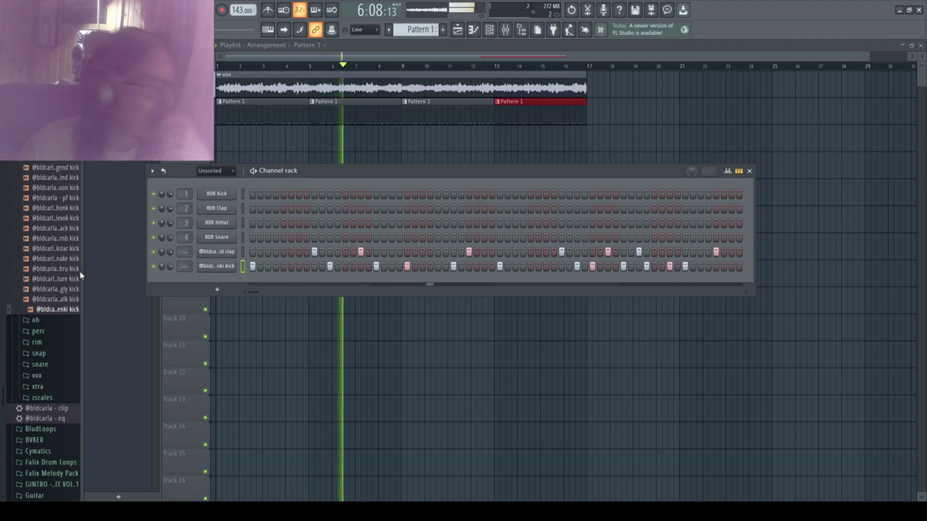
scroll(50, 265, "up", 10)
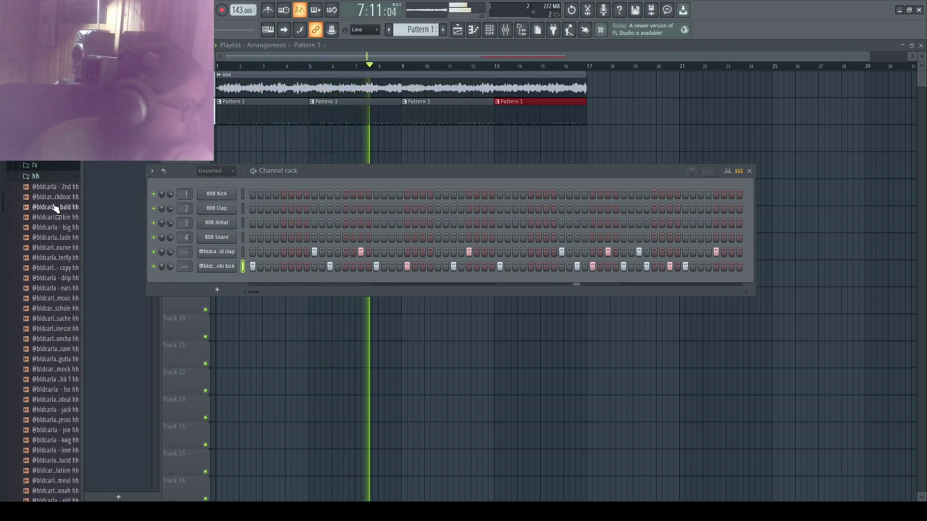
left_click_drag(57, 207, 223, 284)
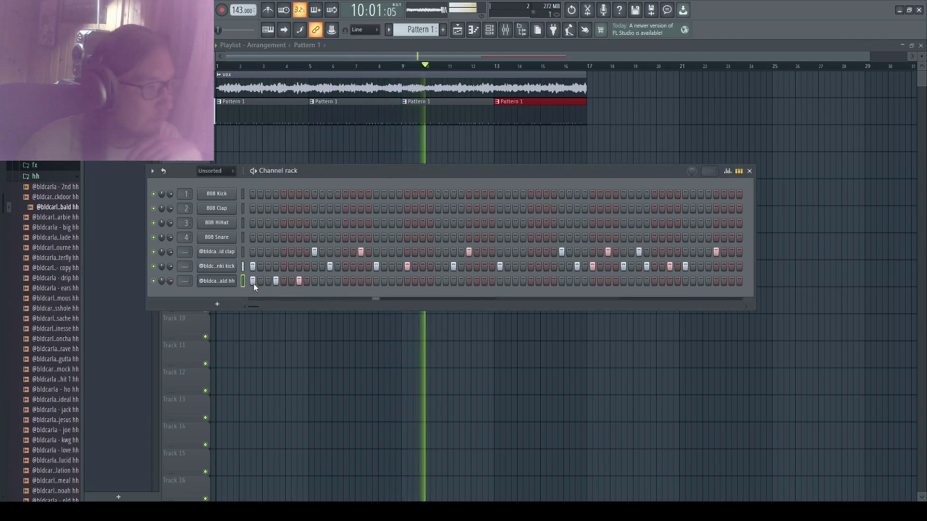
Step: Duplicate the three-note hi-hat figure in the piano roll to fill four bars, then return to the channel rack over the playlist
key("F7")
key("ctrl+a")
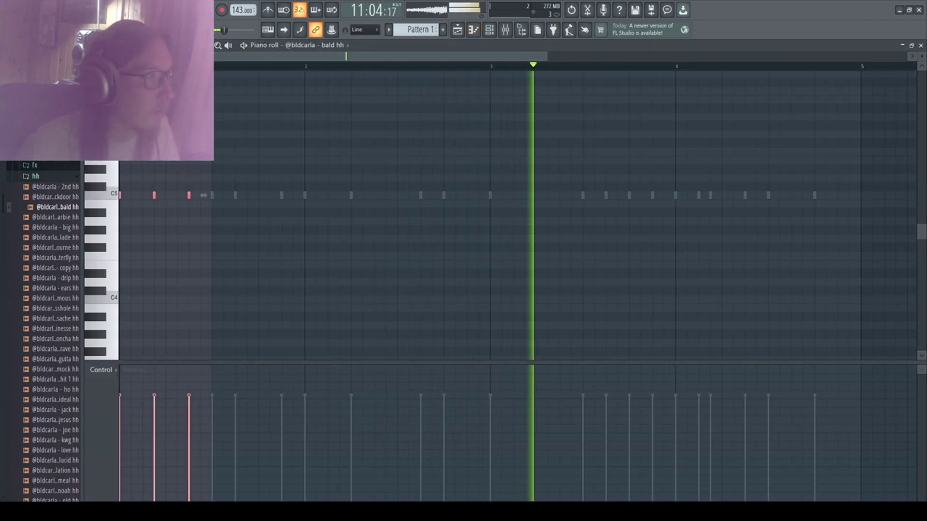
key("ctrl+b")
key("ctrl+b")
key("ctrl+b")
key("ctrl+b")
key("ctrl+b")
scroll(475, 235, "down", 2)
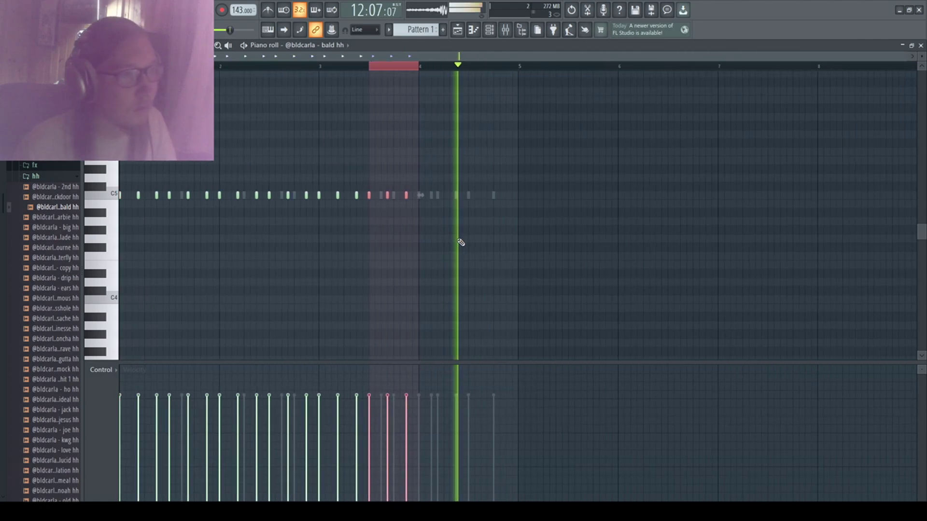
key("ctrl+b")
key("ctrl+b")
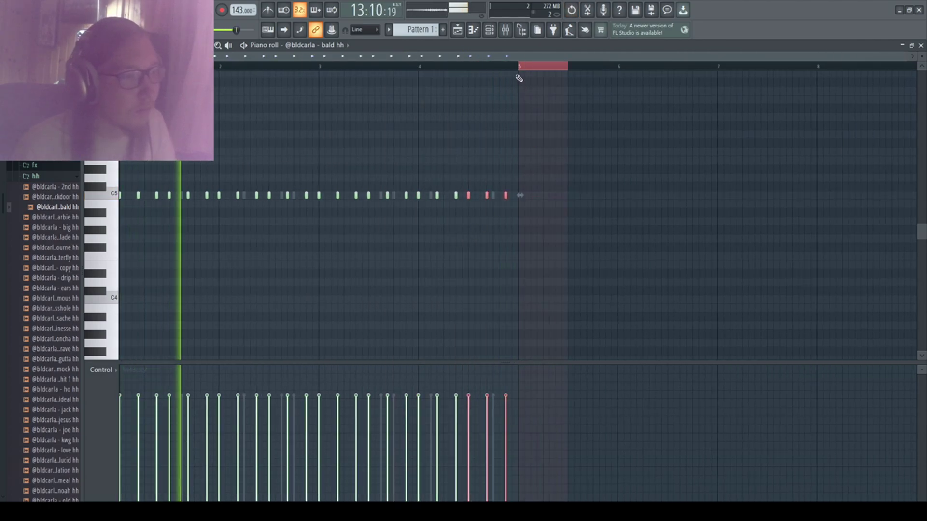
key("ctrl+d")
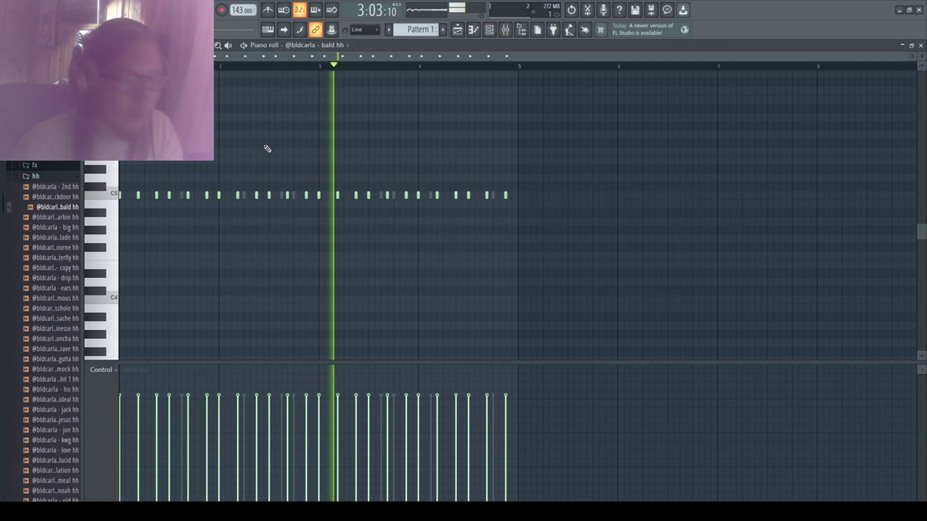
key("F5")
key("F6")
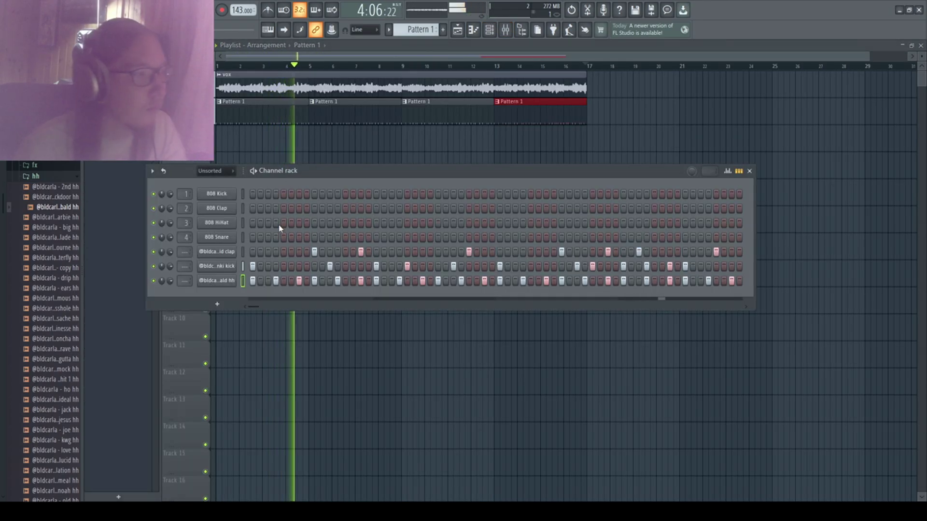
Step: Delete the unused 808 Kick, 808 Clap, 808 HiHat and 808 Snare channels from the channel rack
left_click(212, 236)
key("alt+Delete")
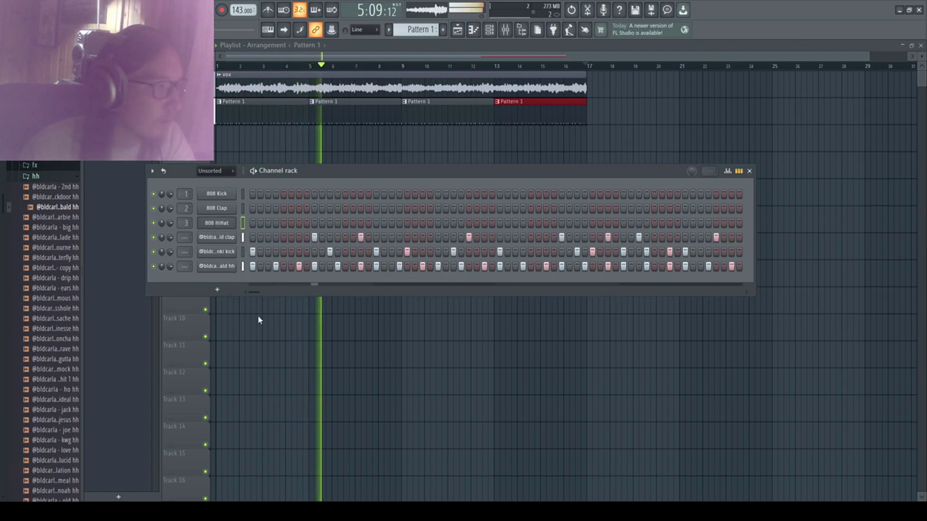
key("alt+Delete")
key("alt+Delete")
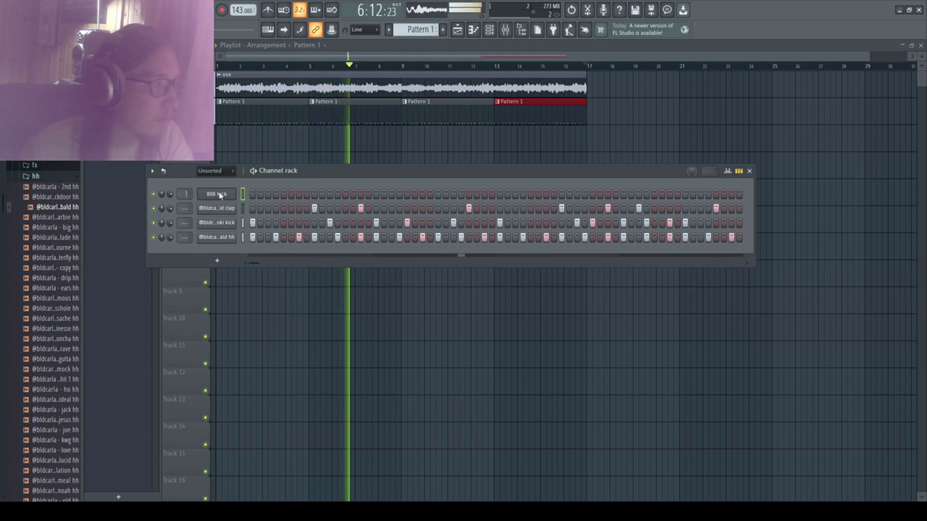
key("alt+Delete")
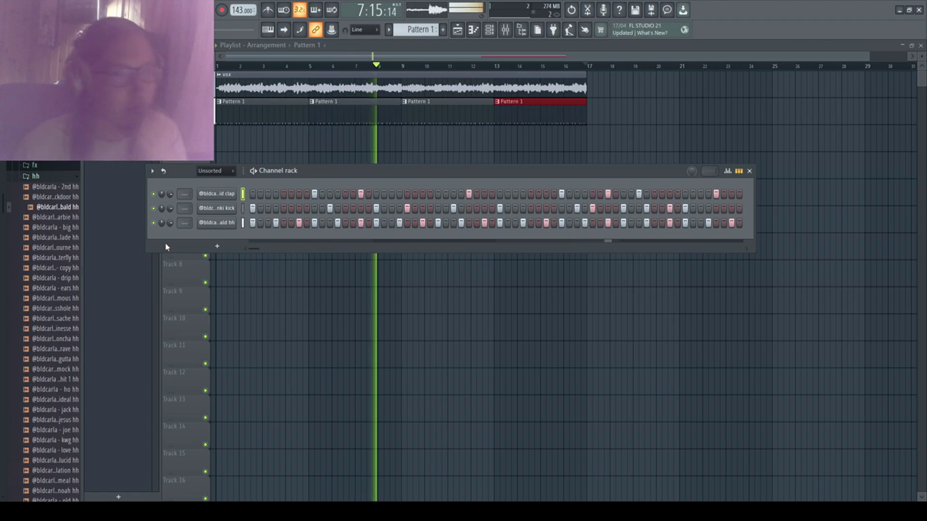
left_click(38, 165)
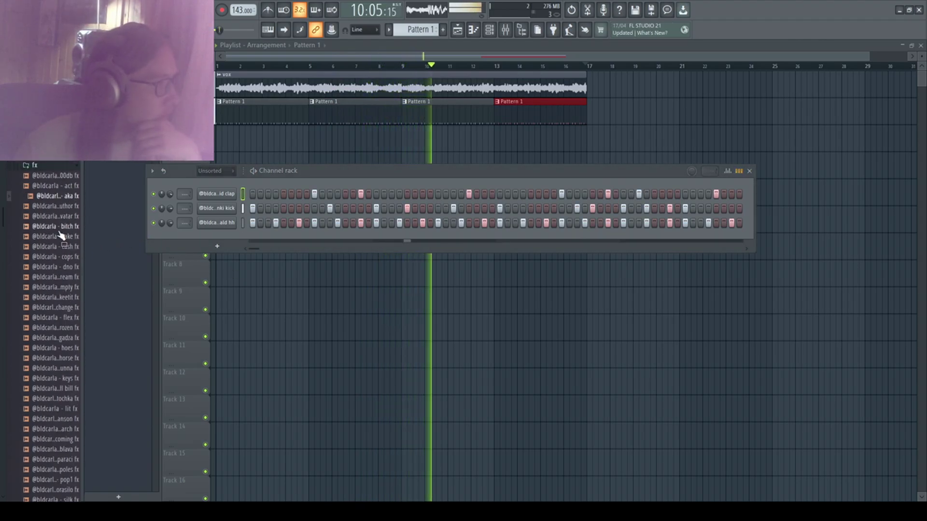
left_click(56, 175)
left_click(56, 165)
left_click(54, 167)
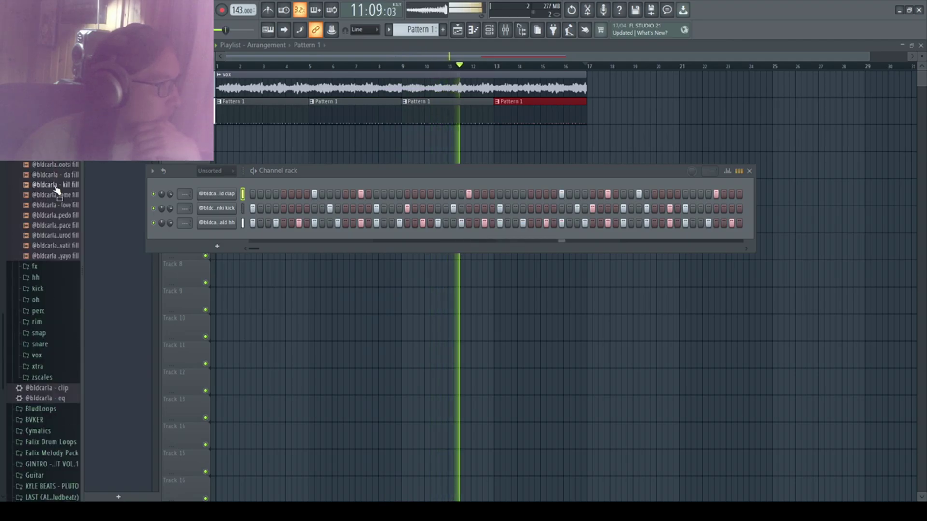
left_click(54, 166)
left_click_drag(54, 165, 241, 239)
left_click(253, 237)
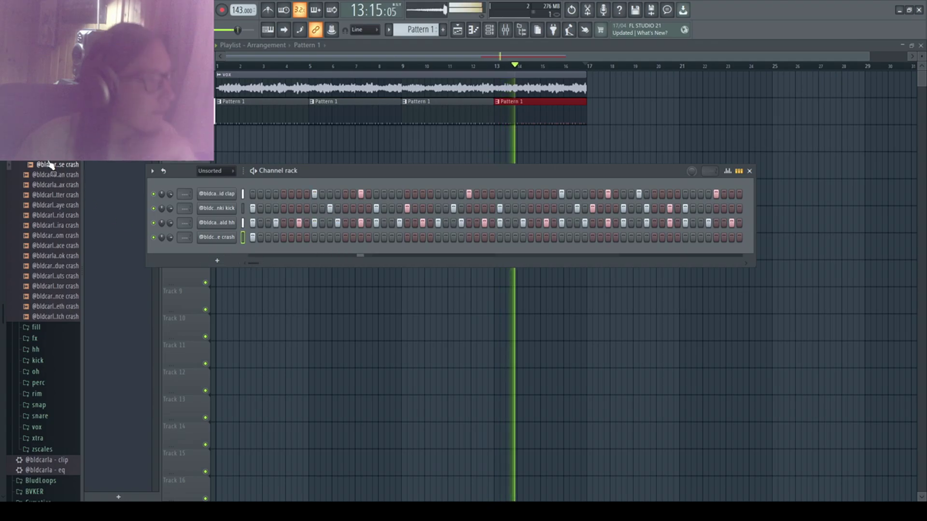
left_click(36, 135)
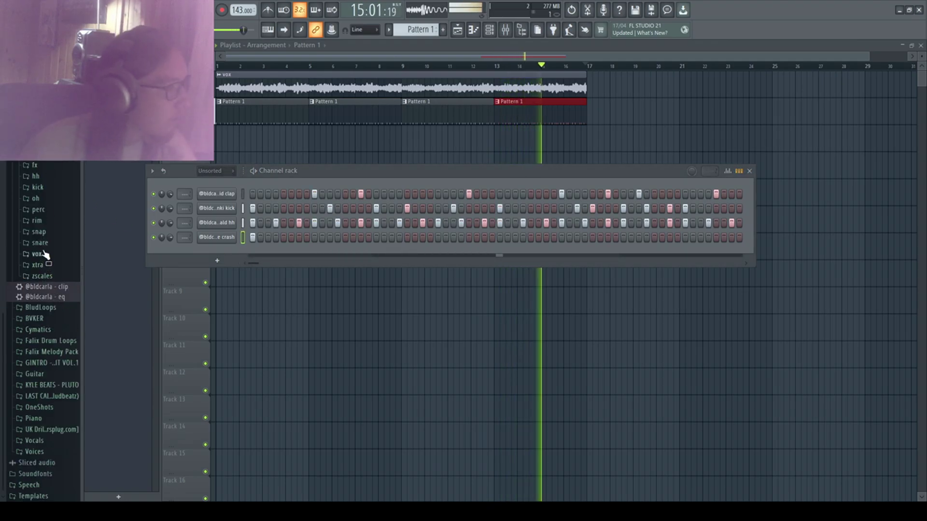
left_click(68, 243)
left_click(69, 304)
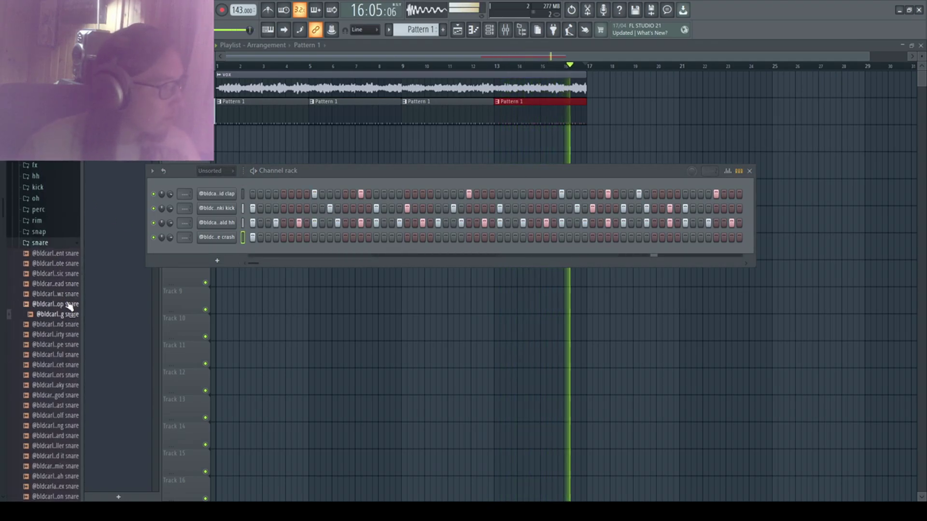
left_click(69, 315)
left_click(69, 306)
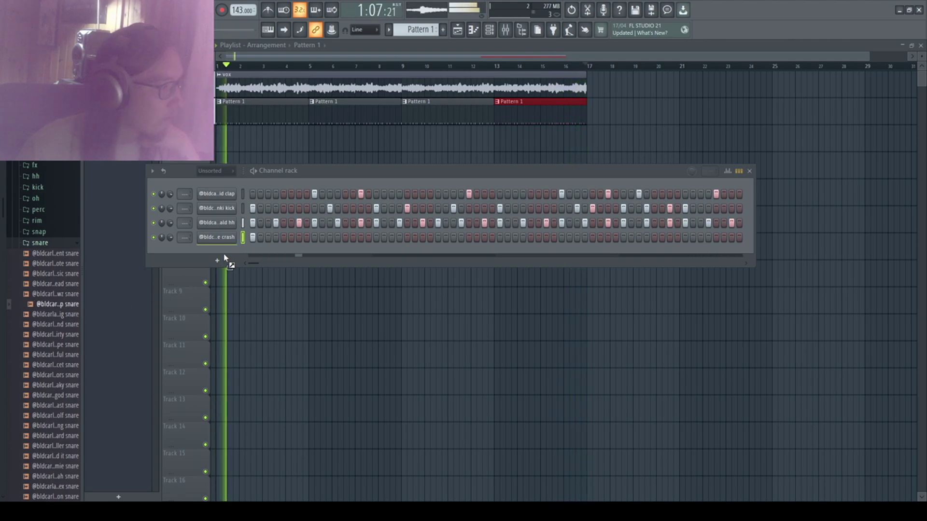
left_click_drag(223, 257, 358, 270)
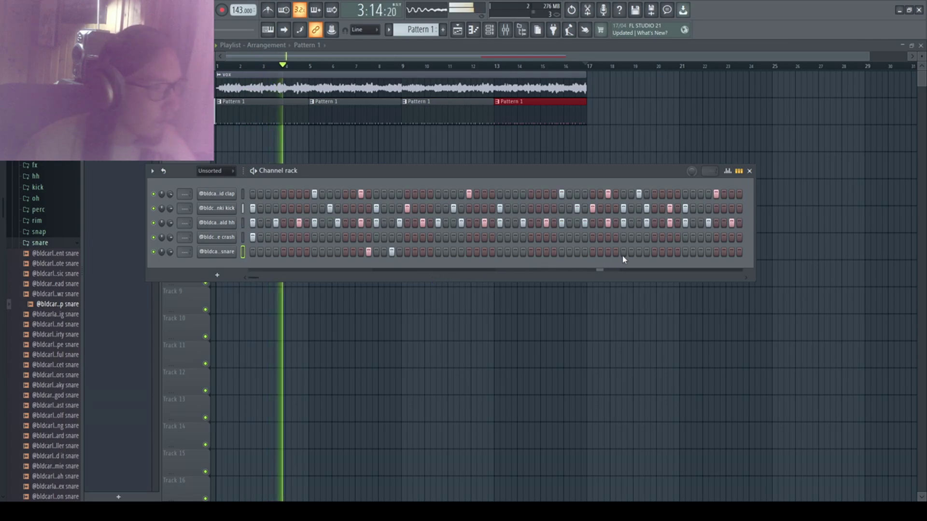
left_click(638, 252)
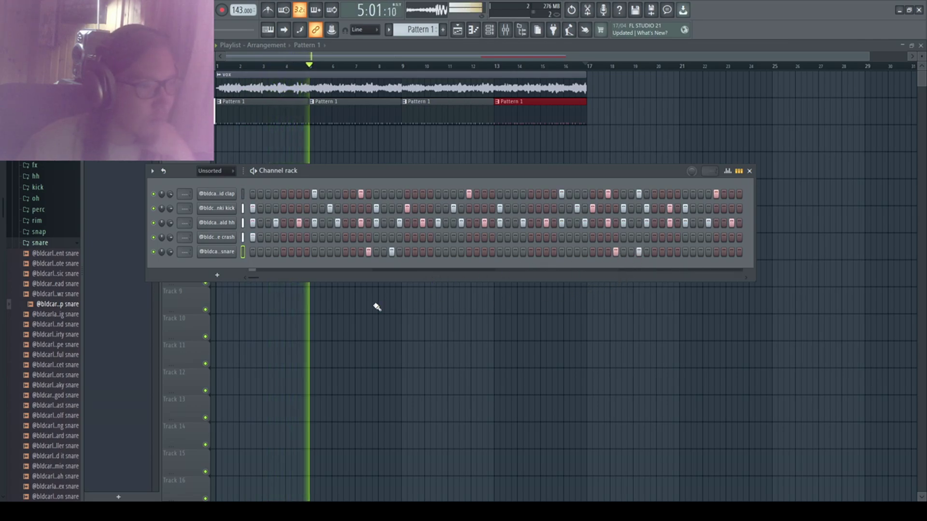
left_click(68, 314)
left_click_drag(68, 314, 225, 272)
left_click_drag(715, 267, 731, 267)
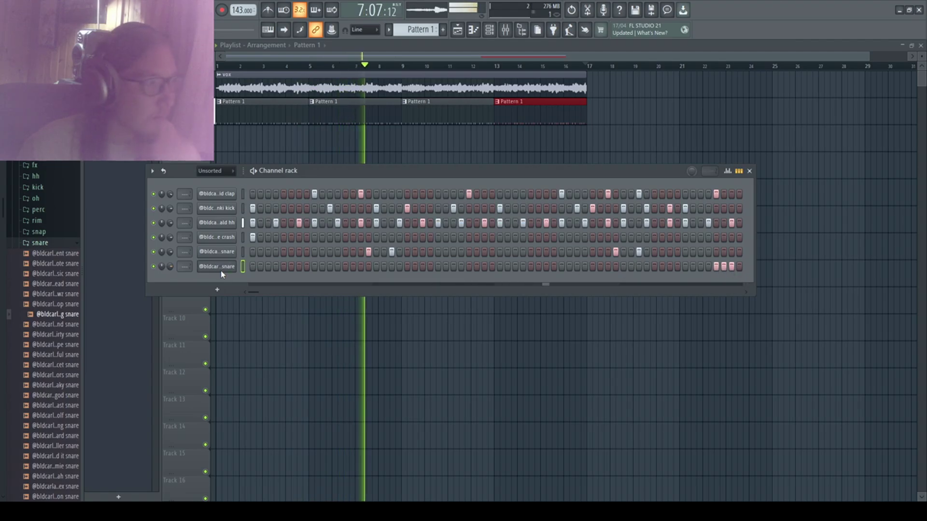
Step: In the cig snare's piano roll, add a half-step hit, lower the last note two semitones and ramp up the first three velocities
key("F7")
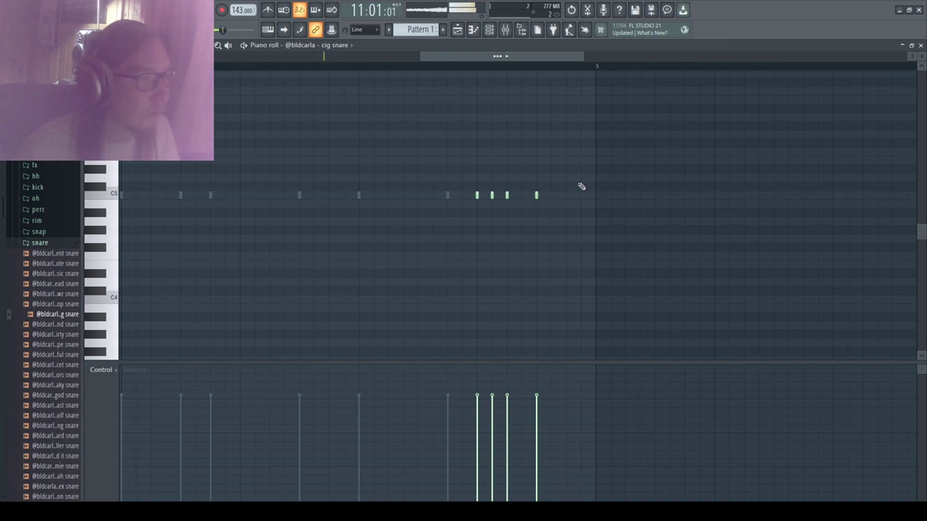
key("F7")
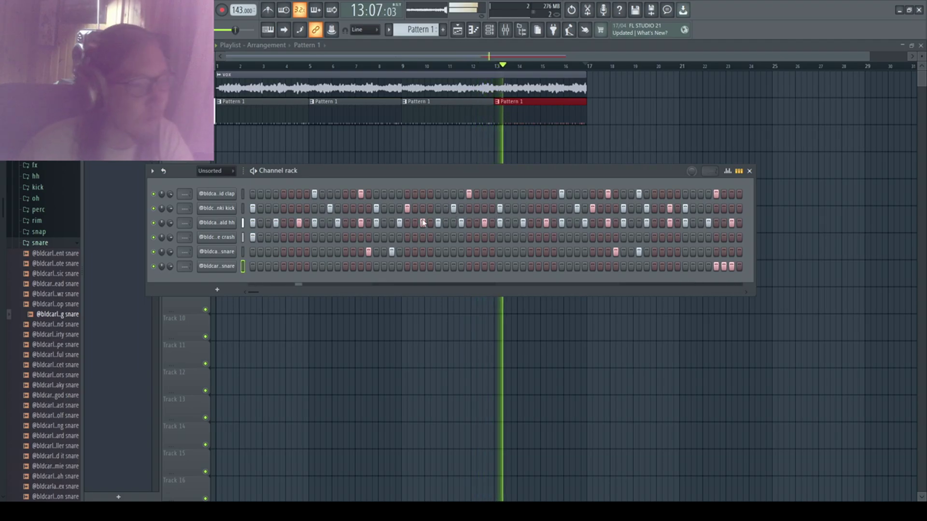
key("F7")
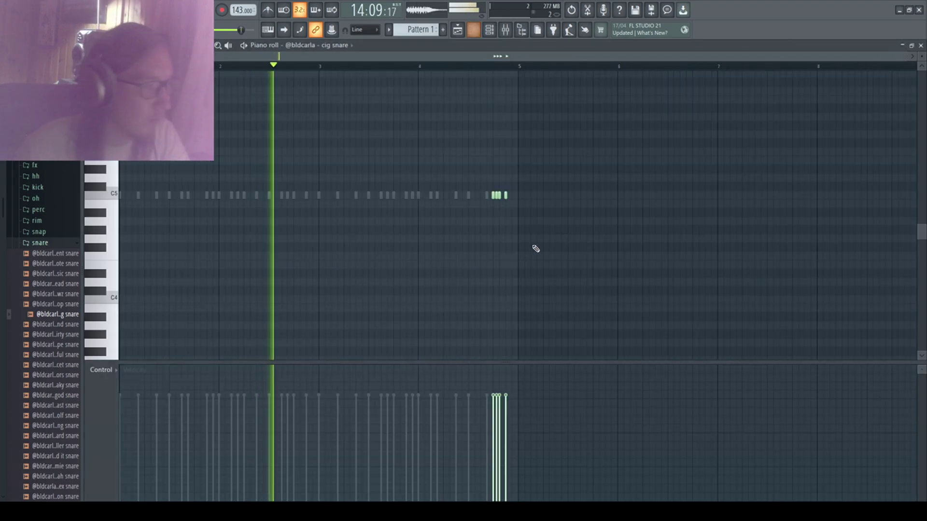
scroll(497, 197, "up", 4)
left_click(495, 197)
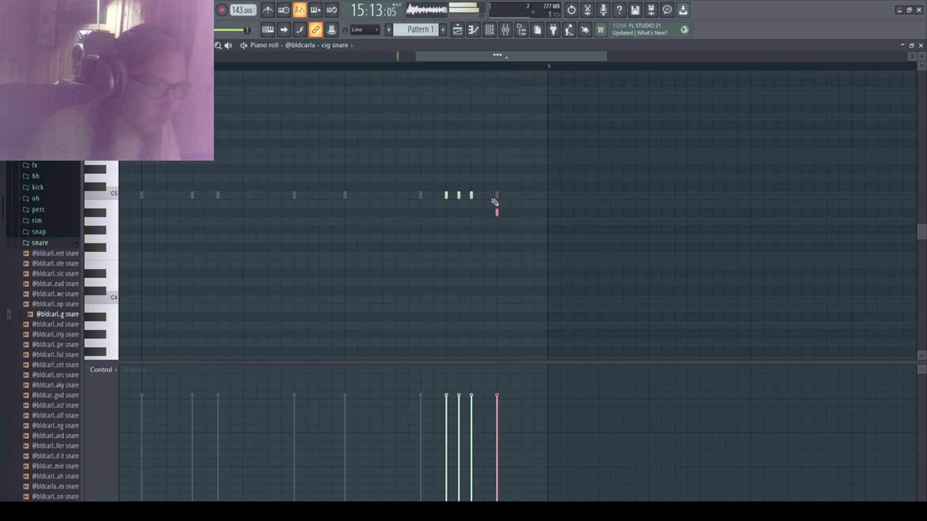
key("space")
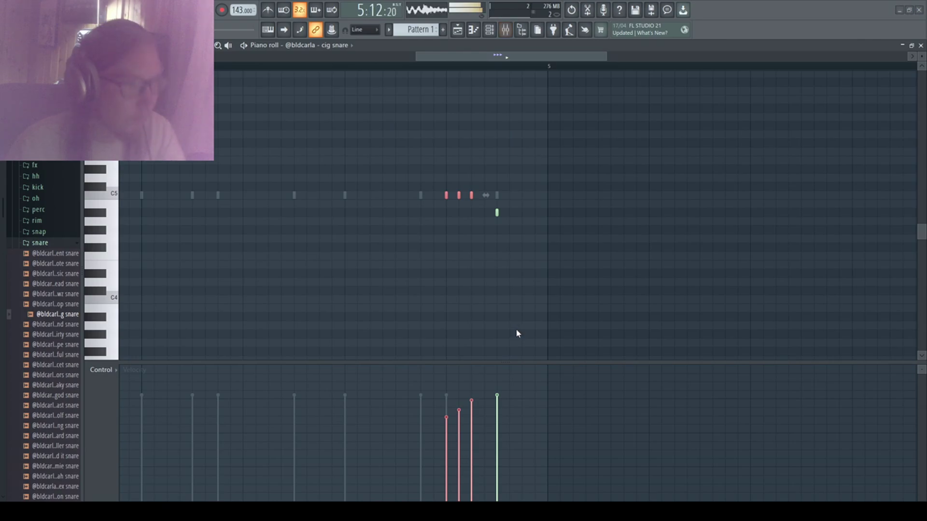
Step: Select all bald hh notes in the piano roll and give their control values slight random offsets around the centre
key("F6")
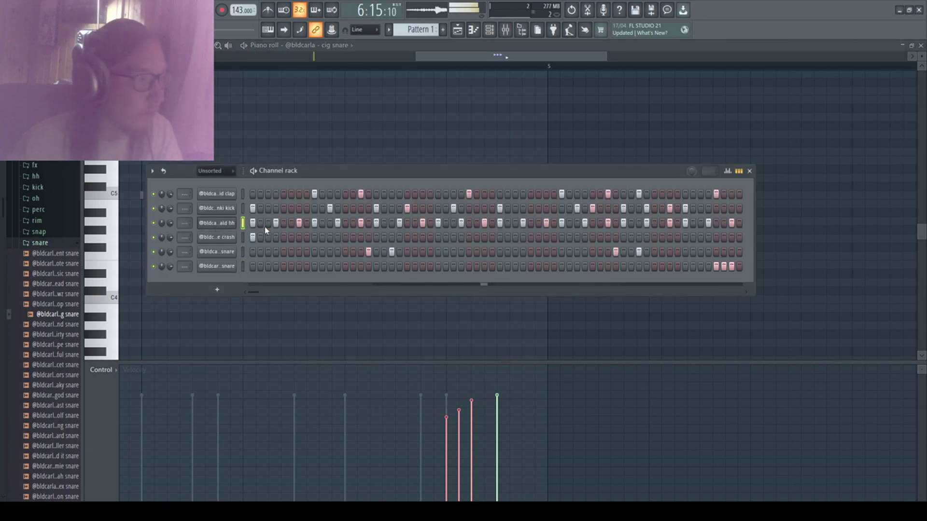
key("F6")
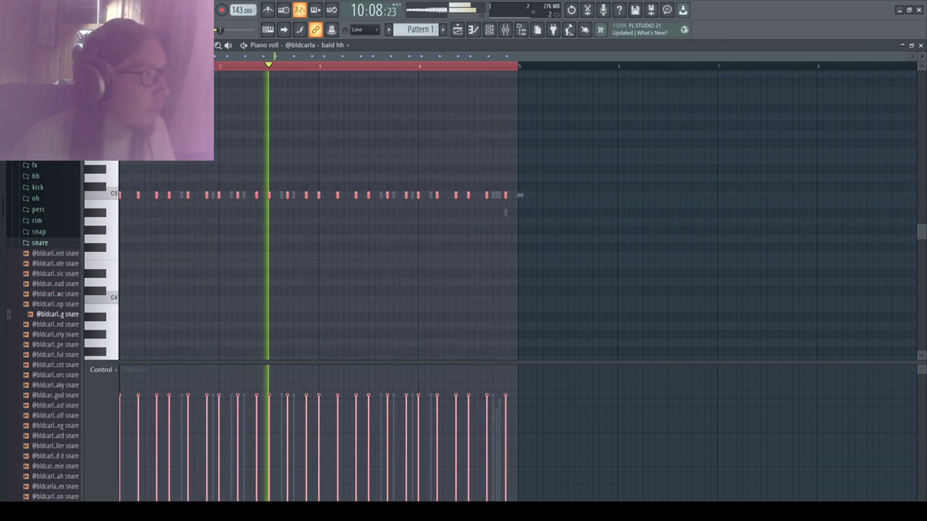
key("ctrl+z")
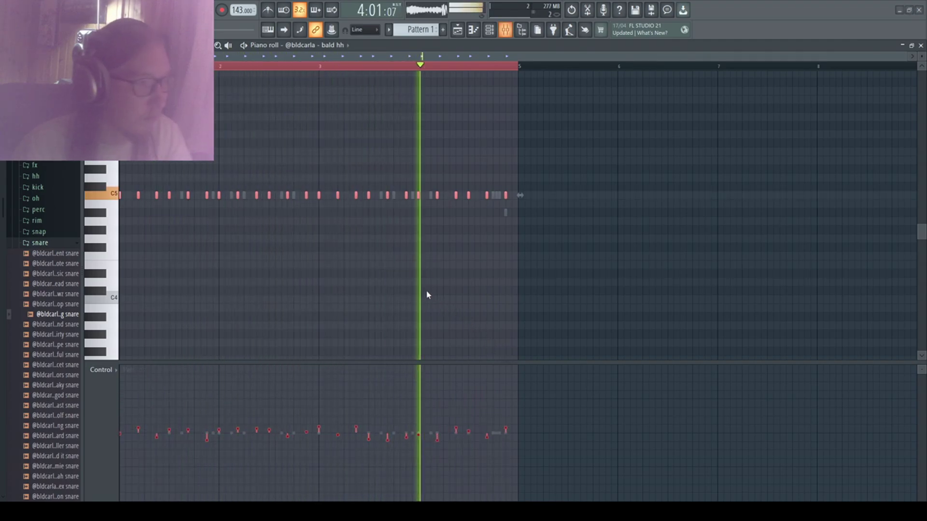
key("F7")
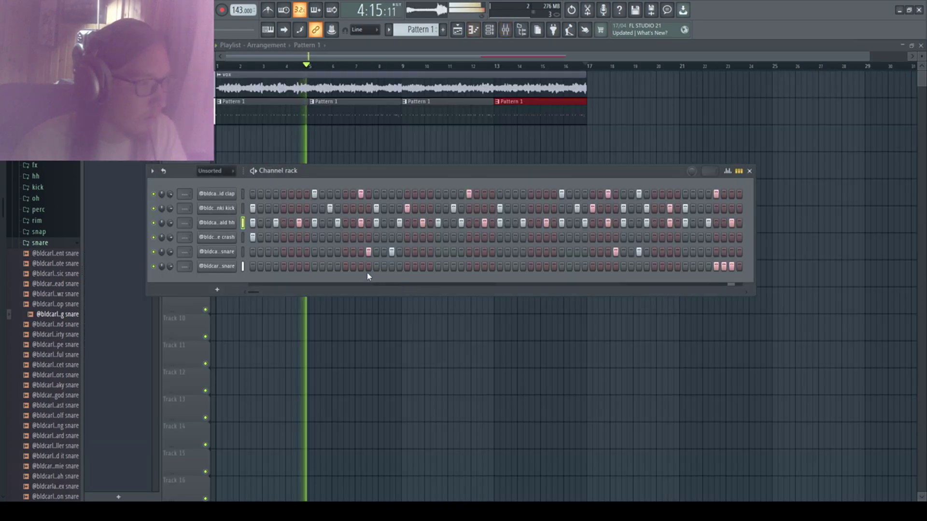
Step: Examine the bald hh channel's precomputed effects and its polyphony, arpeggiator, echo and tracking settings
left_click(226, 225)
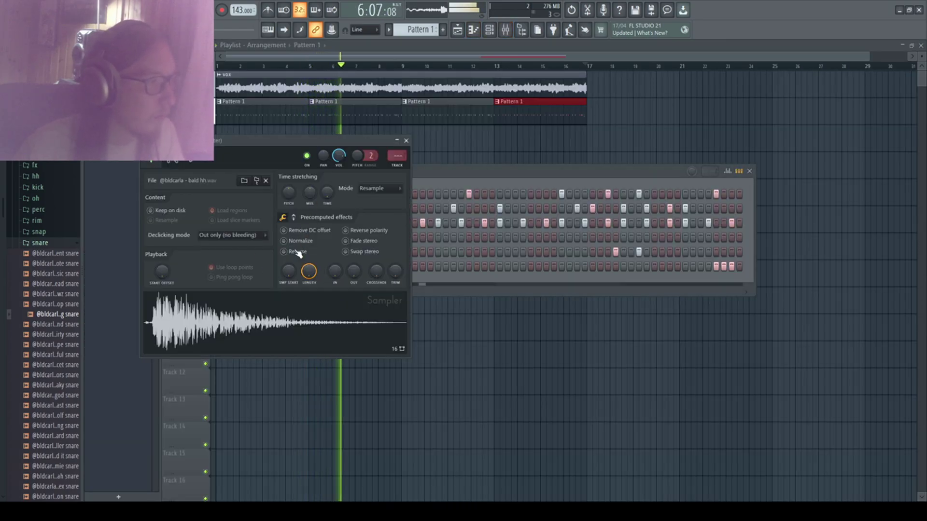
left_click(294, 218)
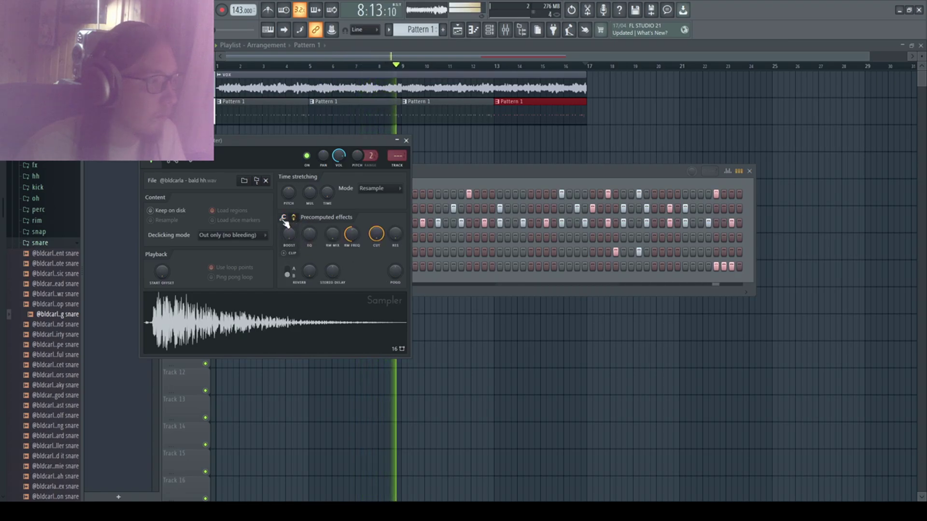
left_click(283, 219)
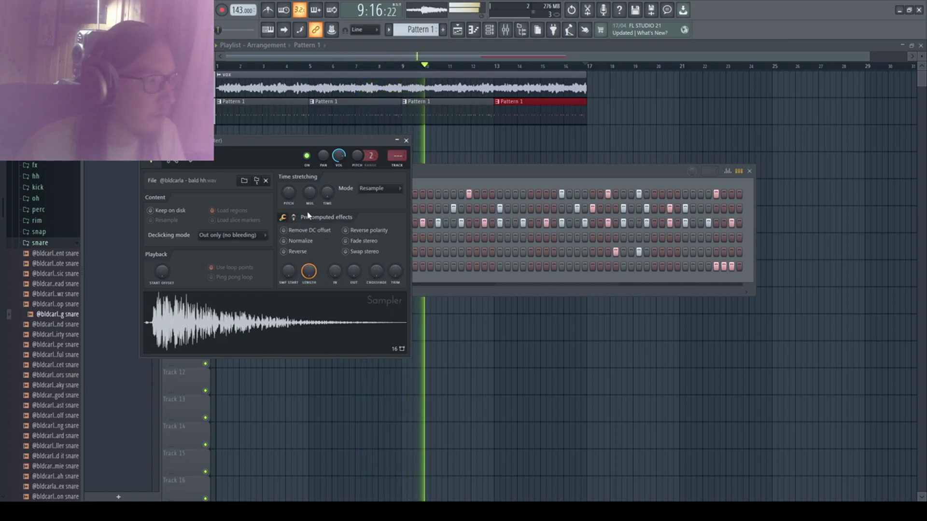
left_click(191, 161)
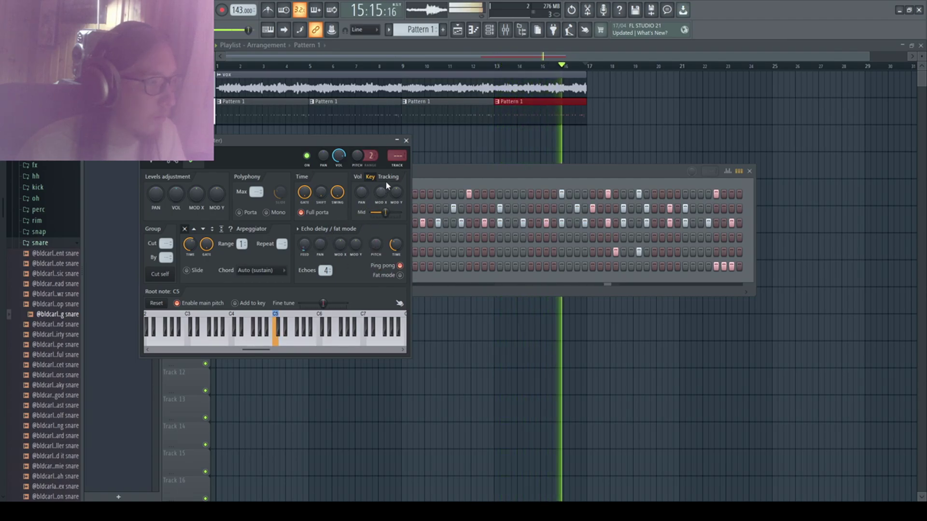
left_click(405, 141)
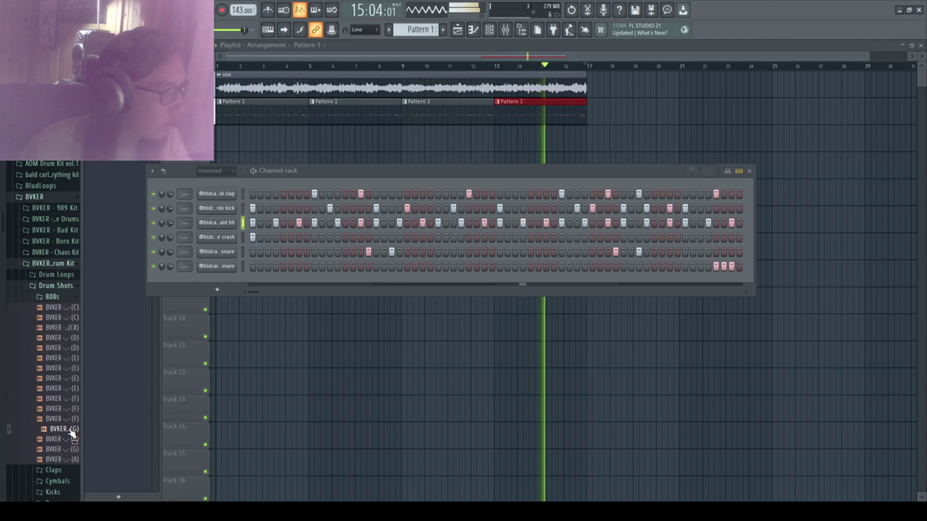
Step: Add the BVKER - Drillers 808 - 13 (G) sample as a channel and shape its envelope with a long hold
left_click_drag(72, 433, 220, 279)
left_click(217, 281)
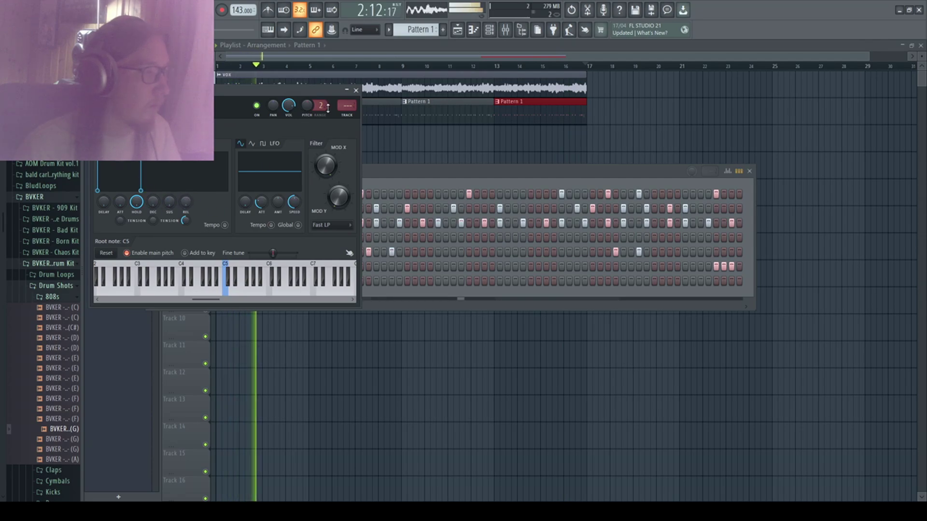
left_click(356, 90)
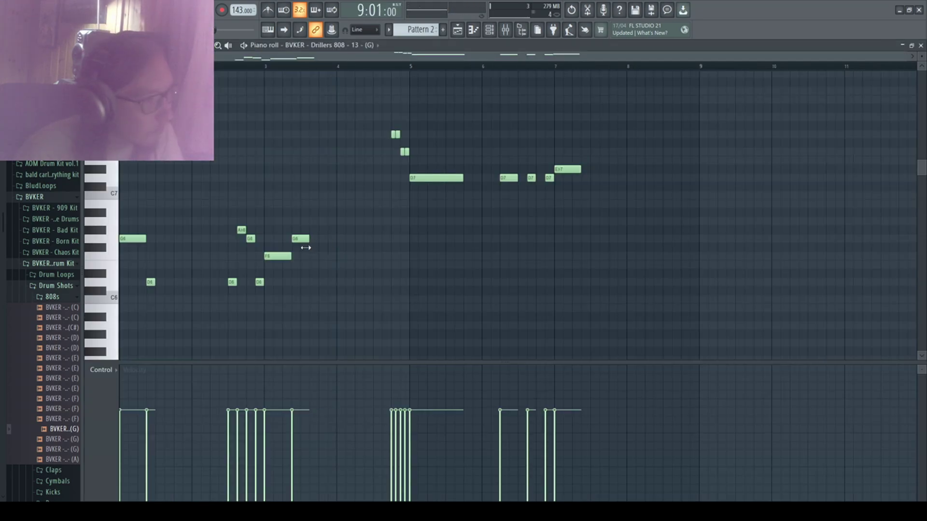
Step: Complete the 808 bassline in Pattern 2 with six short notes in bar 8 and transpose the whole line down one octave
key("space")
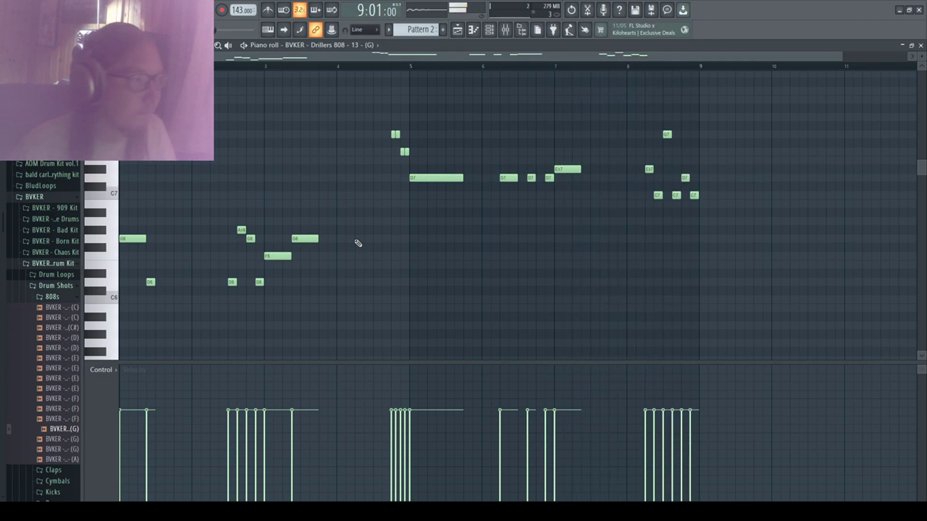
key("ctrl+a")
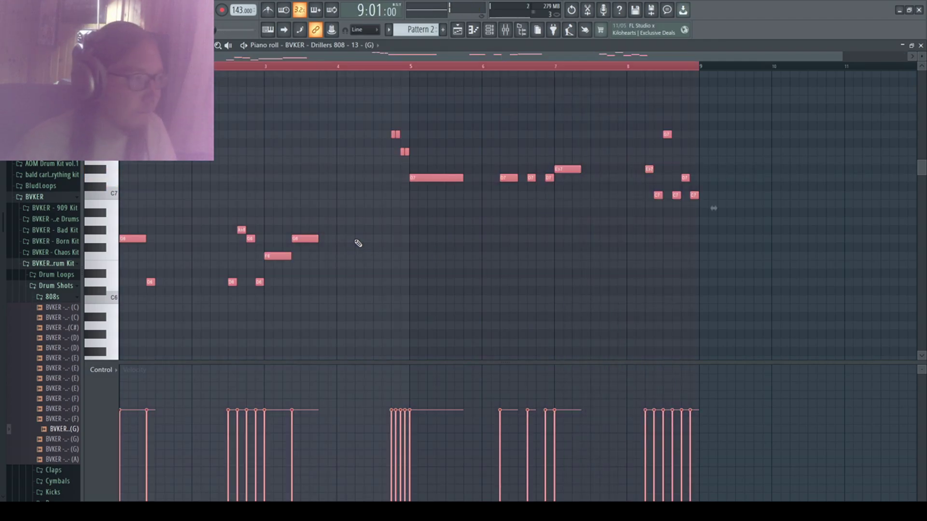
key("ctrl+Down")
key("space")
scroll(296, 234, "down", 3)
scroll(302, 231, "up", 4)
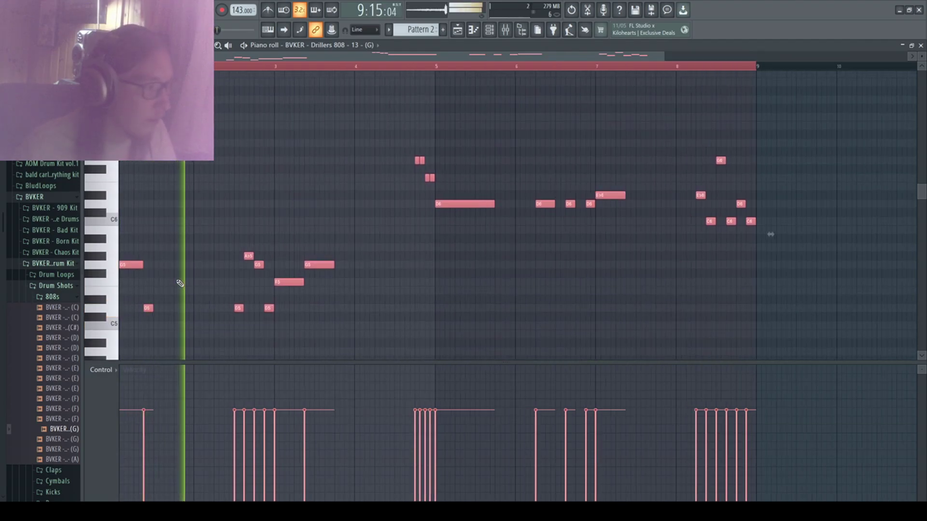
key("space")
Step: Copy bar 2's closing four-note 808 figure (D5, A#5, G5, D5) one octave higher as shortened slide notes and play it back
left_click_drag(265, 227, 343, 330)
left_click(273, 69)
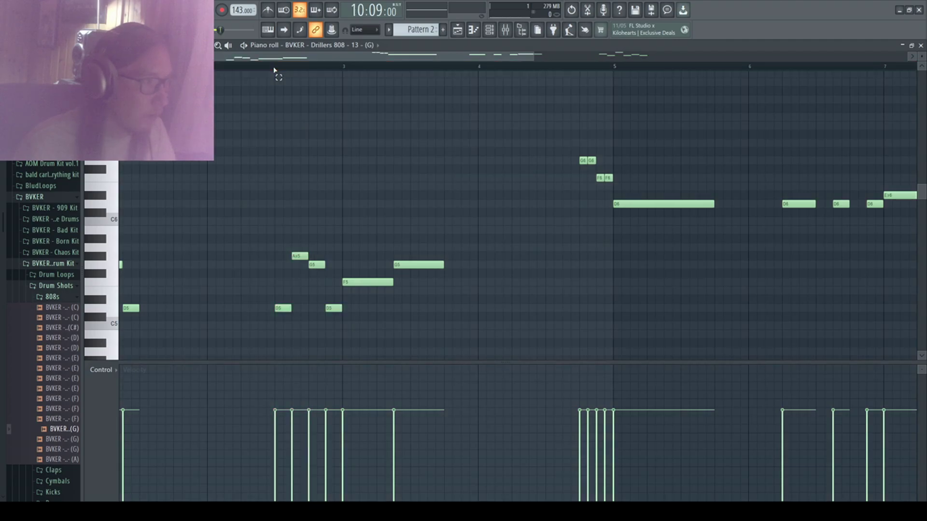
left_click_drag(263, 218, 337, 337)
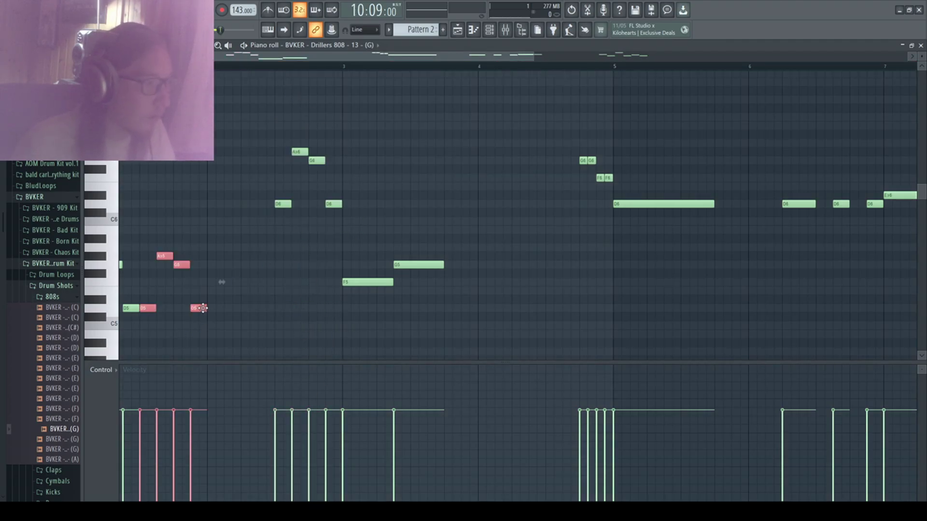
left_click_drag(269, 114, 358, 244)
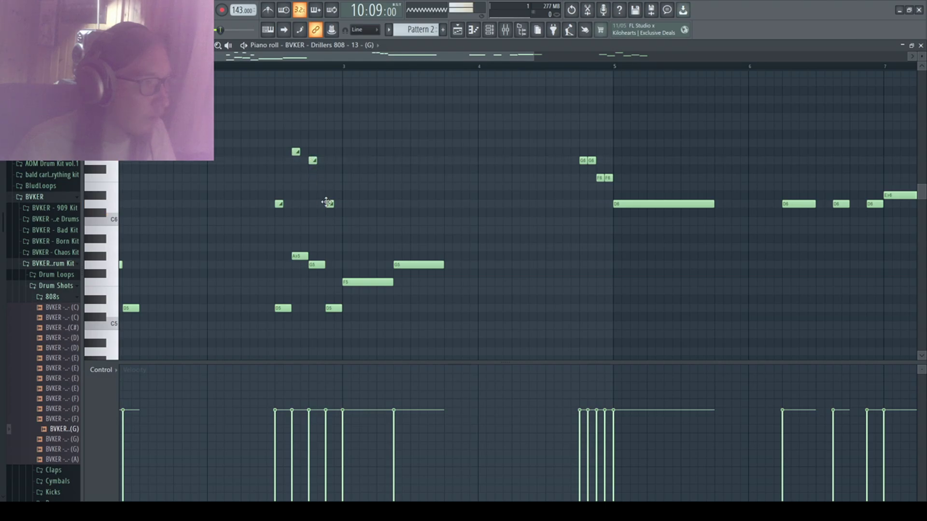
key("space")
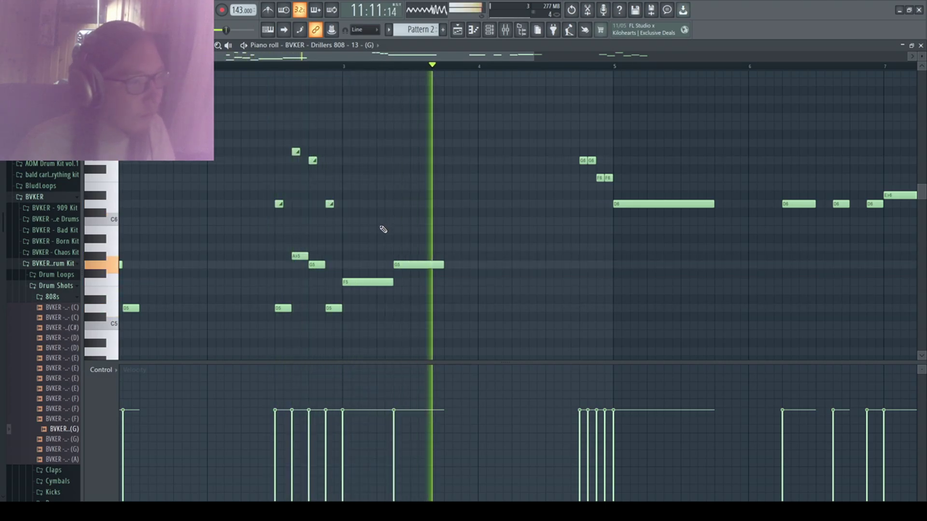
Step: Raise the four short 808 notes just before bar 5 (two G6, two F6) by one octave and play the pattern
key("space")
scroll(229, 162, "down", 2)
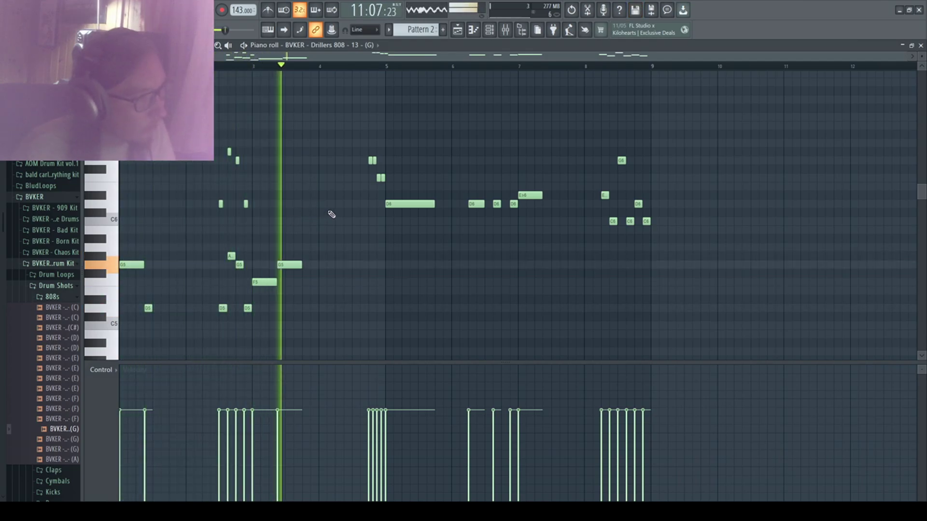
scroll(385, 194, "up", 3)
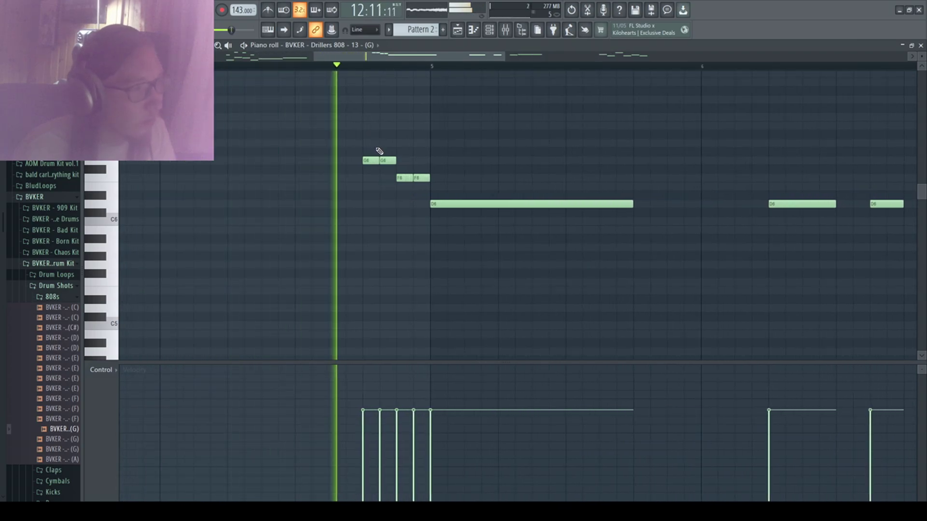
key("space")
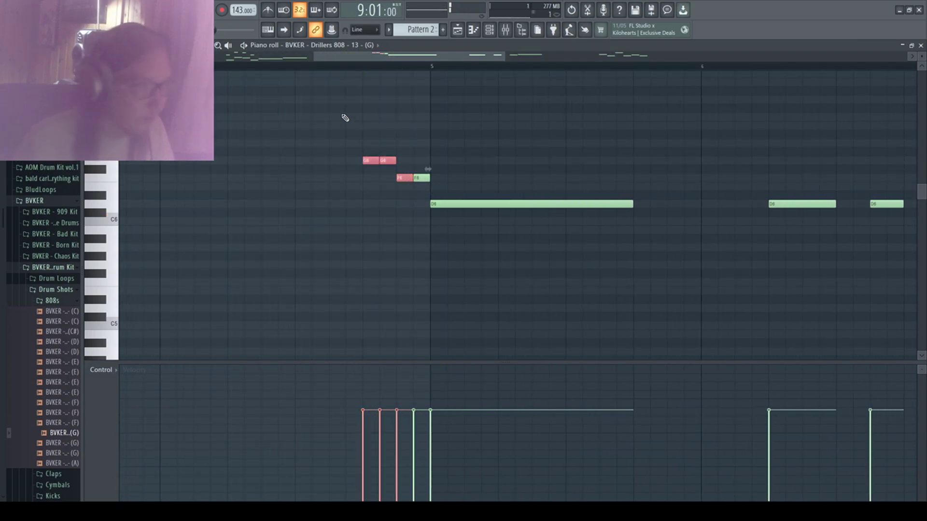
left_click_drag(343, 115, 431, 183)
scroll(446, 185, "down", 4)
key("space")
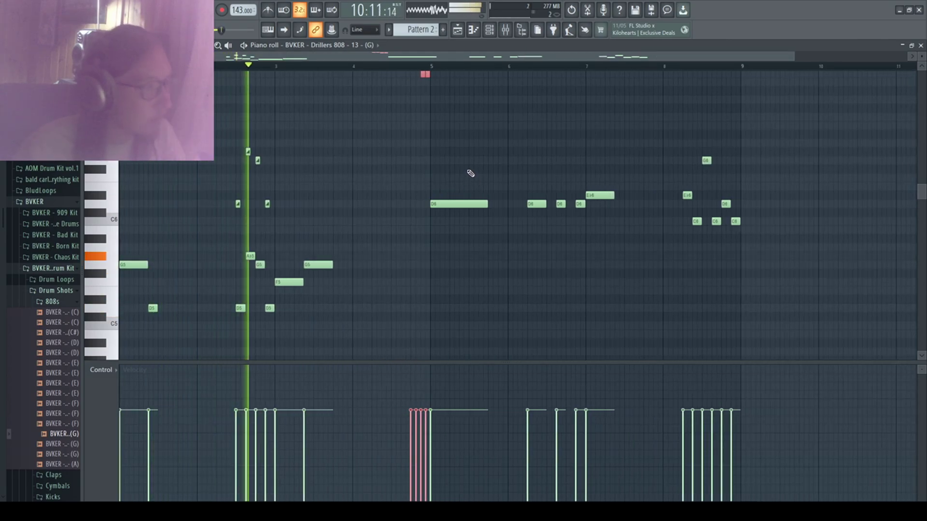
Step: Move the last two short 808 notes of bar 6 to C6 and A#5 and add two short D#6 notes in bar 7
scroll(454, 199, "up", 2)
scroll(445, 223, "up", 2)
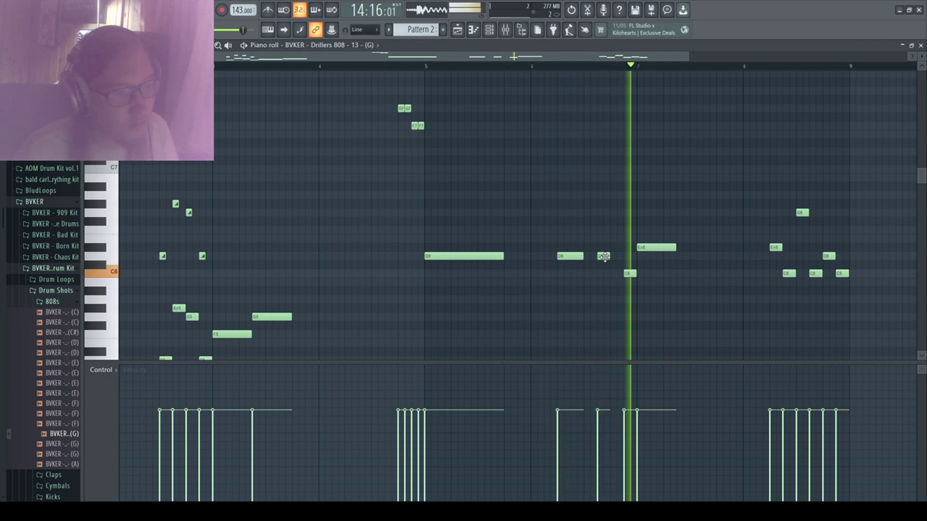
left_click_drag(630, 274, 630, 292)
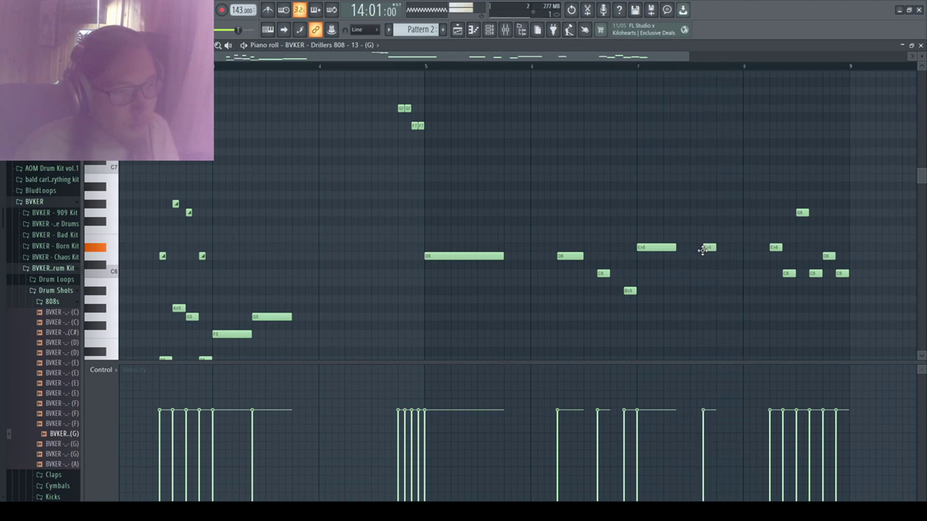
scroll(698, 306, "down", 2, "ctrl")
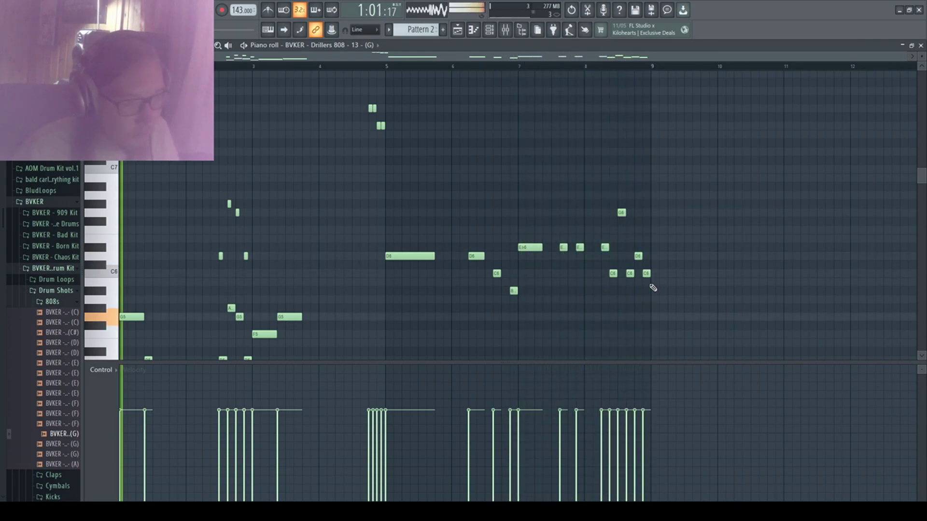
Step: Raise bar 8's six-note 808 figure one octave and paste a copy beneath it, one semitone below the original pitches
scroll(623, 234, "up", 4, "ctrl")
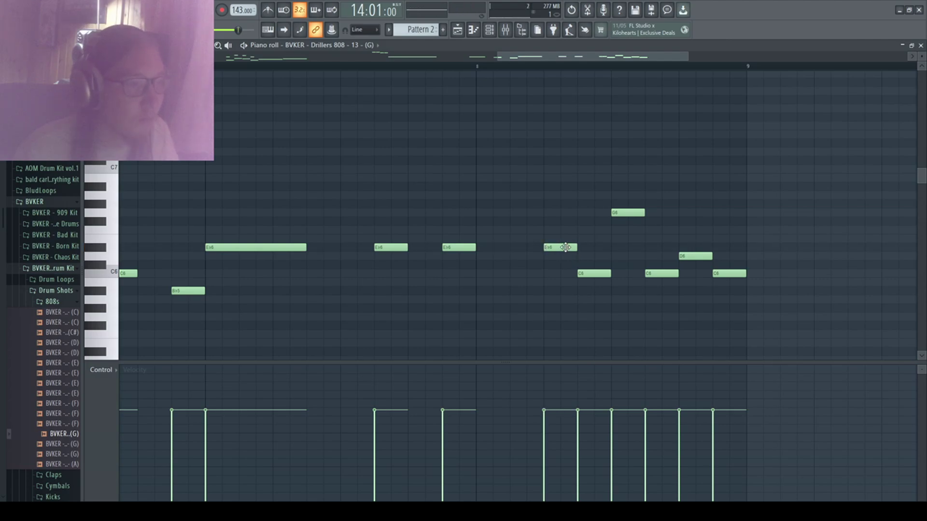
left_click_drag(555, 165, 737, 291)
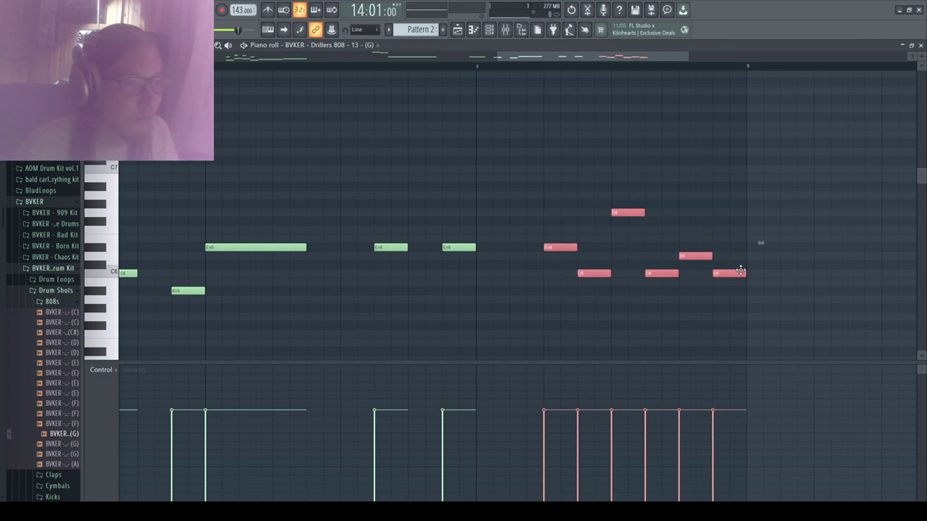
key("ctrl+Up")
key("ctrl+v")
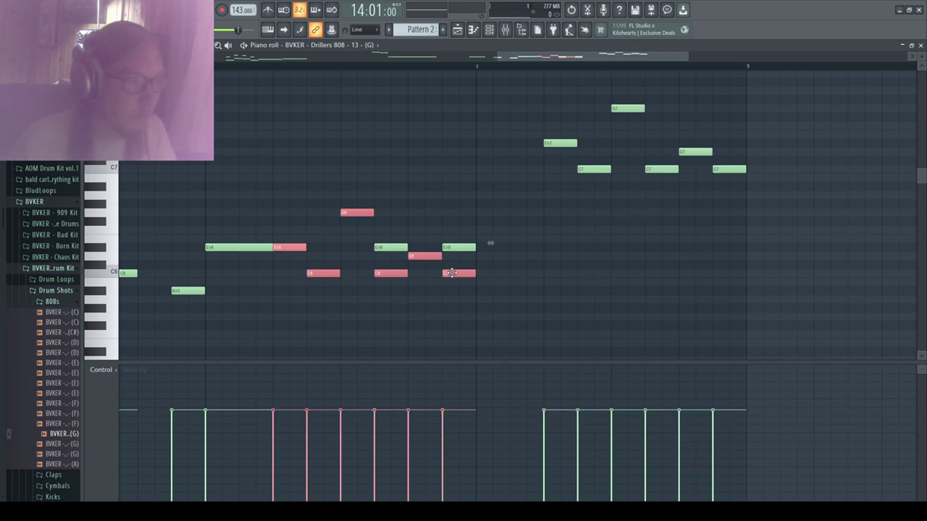
left_click_drag(452, 273, 727, 284)
scroll(571, 156, "up", 1)
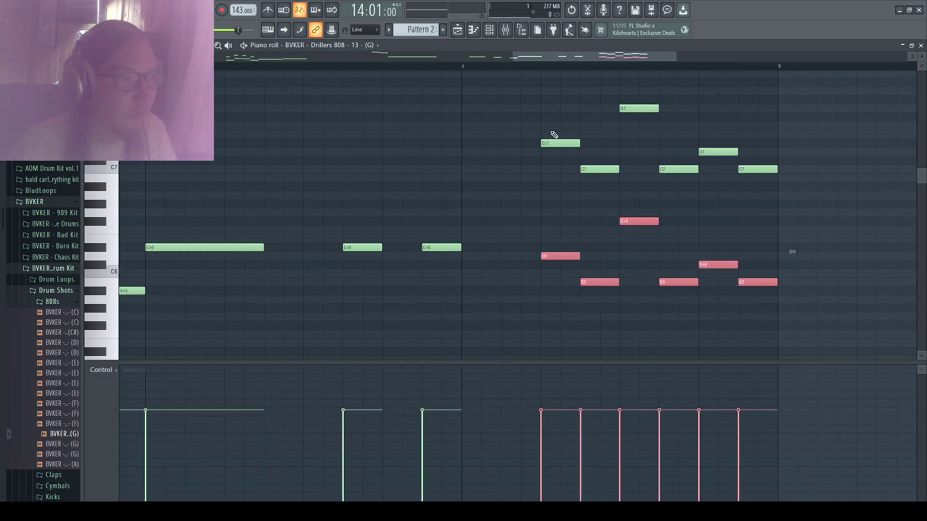
Step: Turn the six upper notes in bar 8 into shortened slide notes and play back the whole 808 pattern
key("ctrl+d")
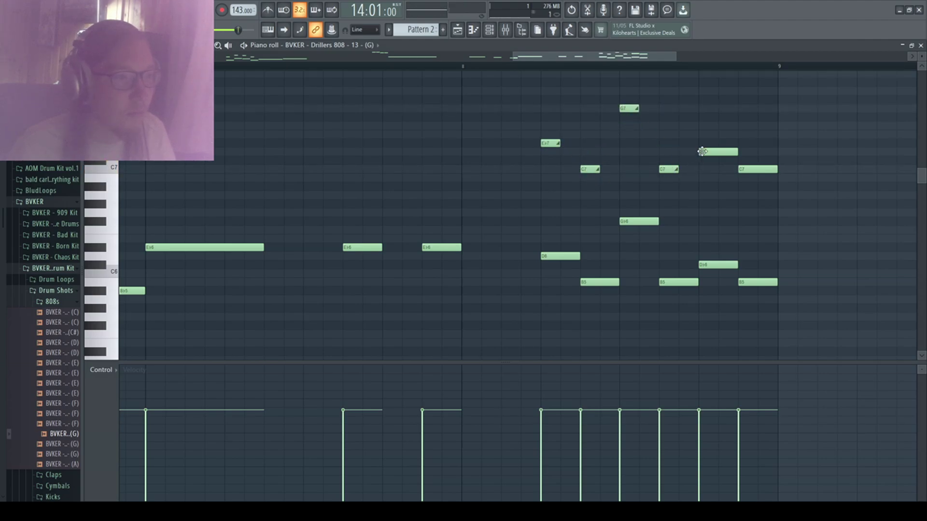
scroll(650, 187, "down", 3)
key("space")
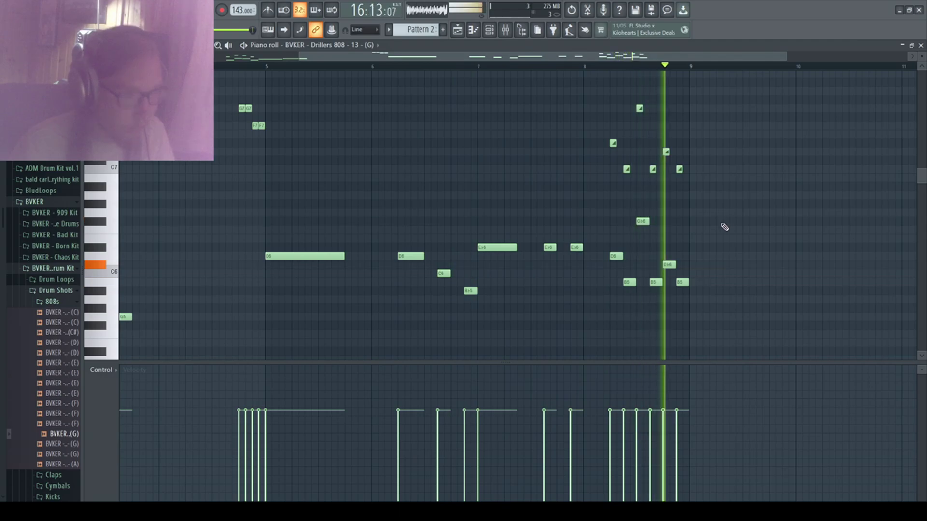
scroll(721, 225, "down", 2)
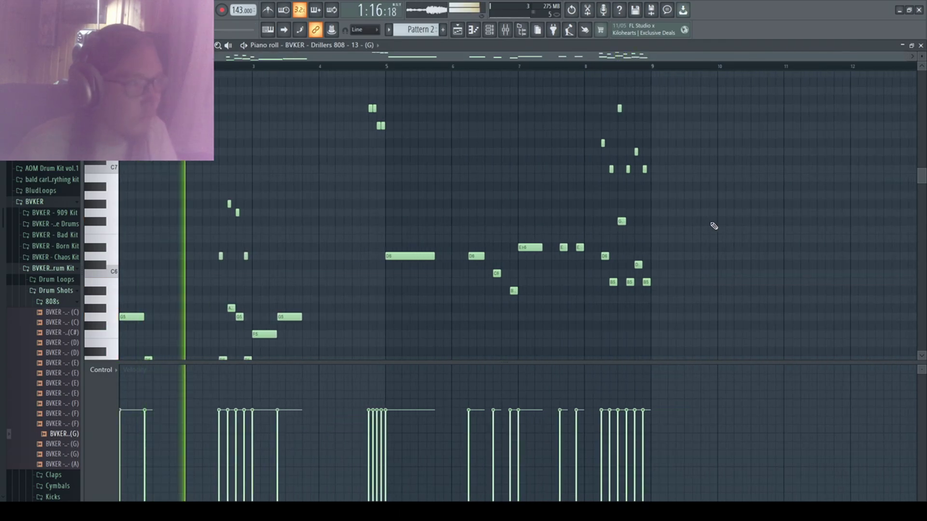
scroll(315, 246, "down", 3)
scroll(318, 247, "down", 1)
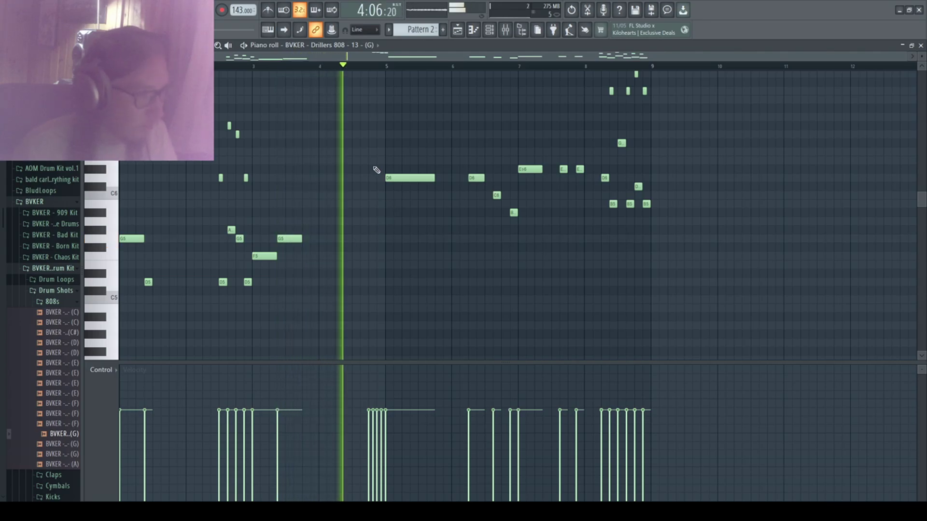
scroll(367, 169, "up", 2)
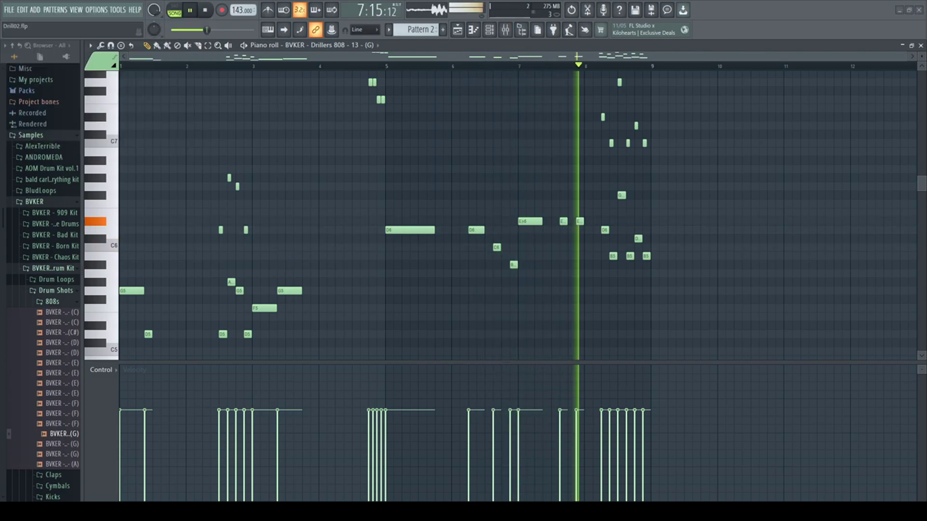
Step: Route the clap, kick, hi-hat, crash, two snare and 808 channels to mixer tracks 2 to 8
key("F9")
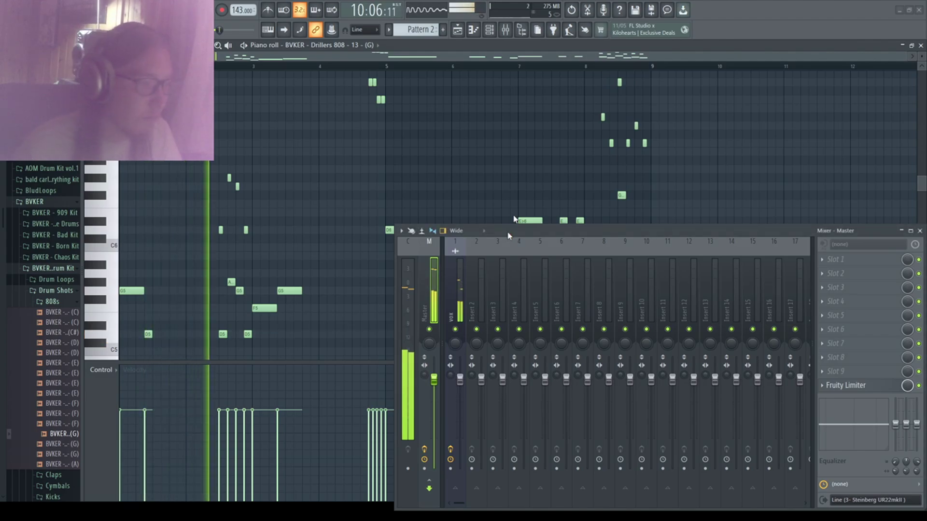
key("F6")
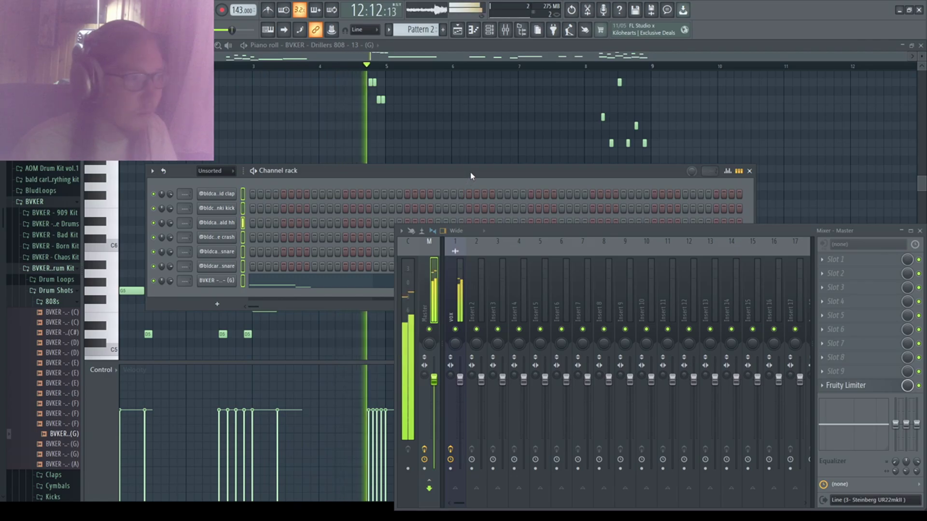
left_click_drag(470, 172, 409, 72)
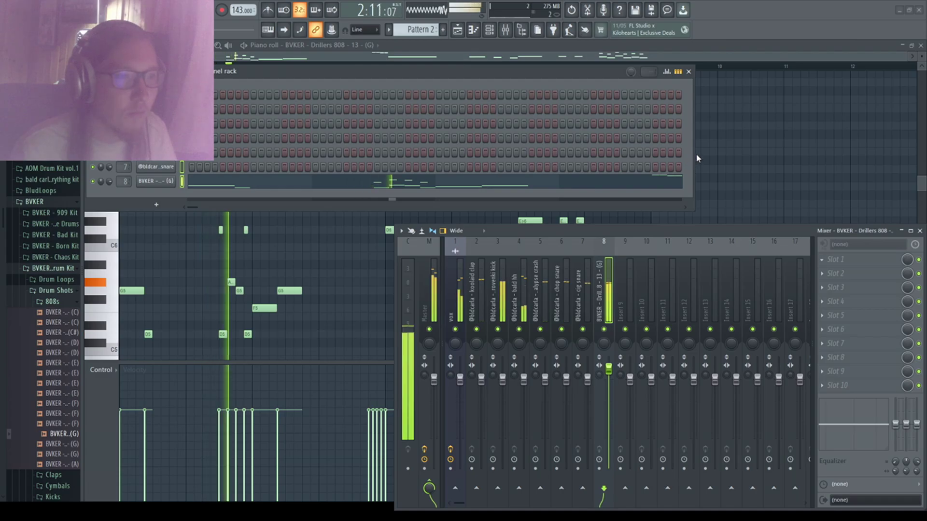
Step: Add Fruity Blood Overdrive, Fruity WaveShaper with an upward-bowed curve and Fruity Limiter to the 808's mixer track, and lower its fader
key("ctrl+z")
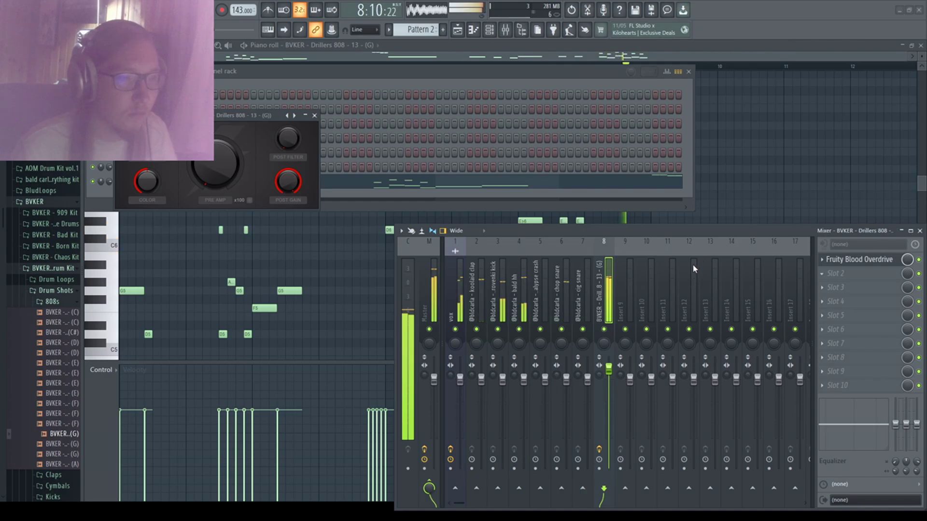
key("ctrl+z")
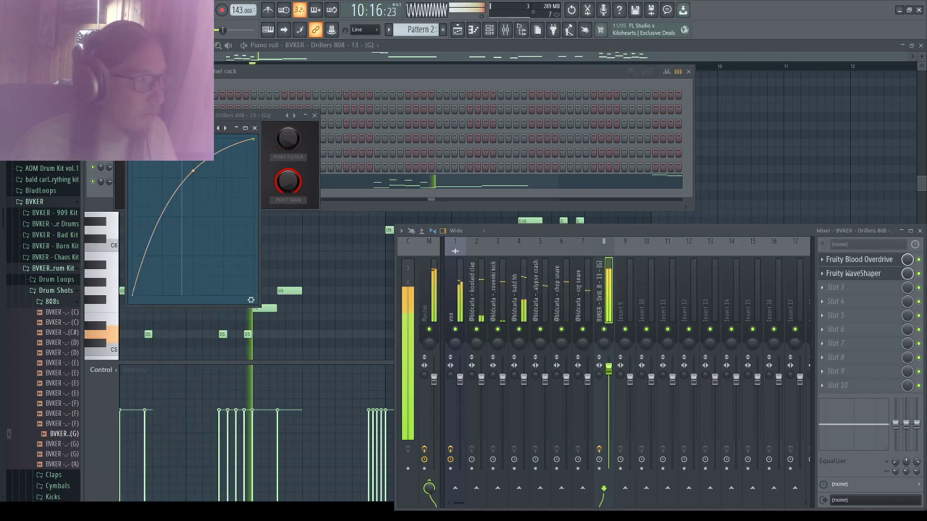
left_click_drag(193, 171, 193, 179)
left_click(254, 128)
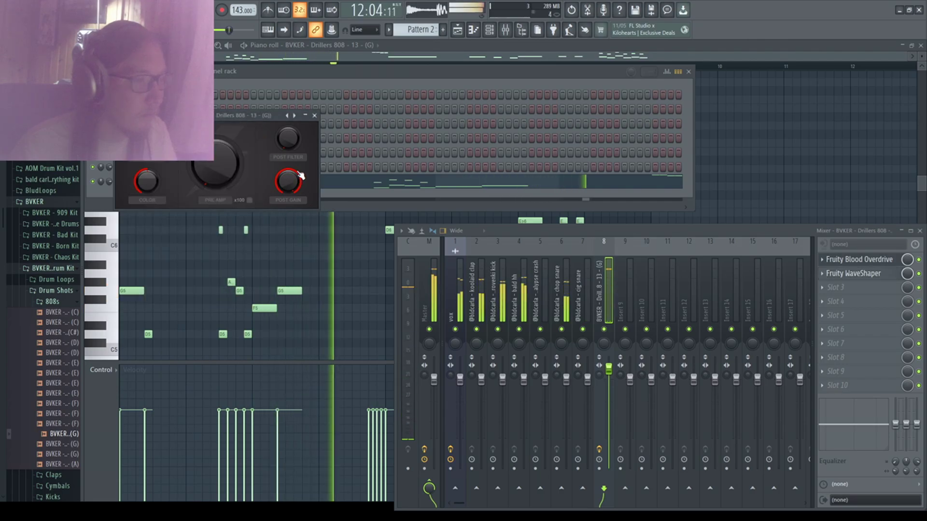
left_click(314, 116)
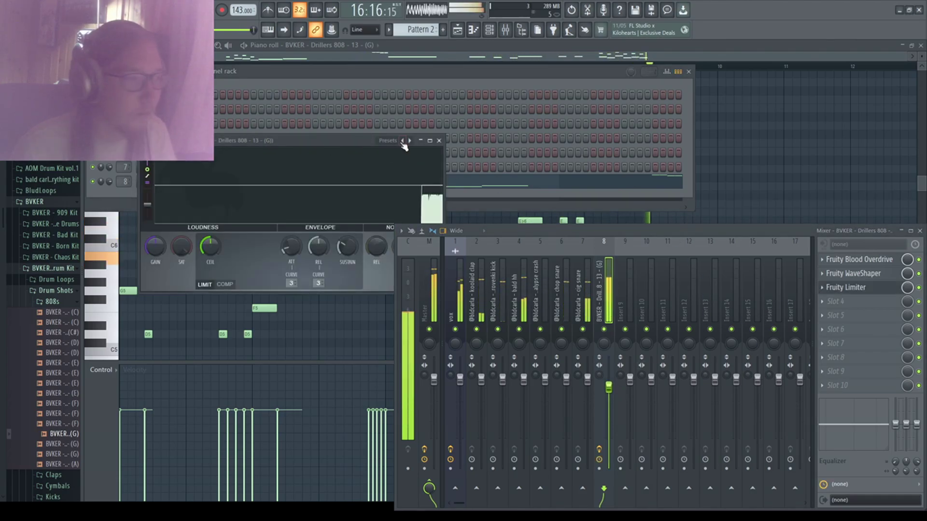
left_click(440, 141)
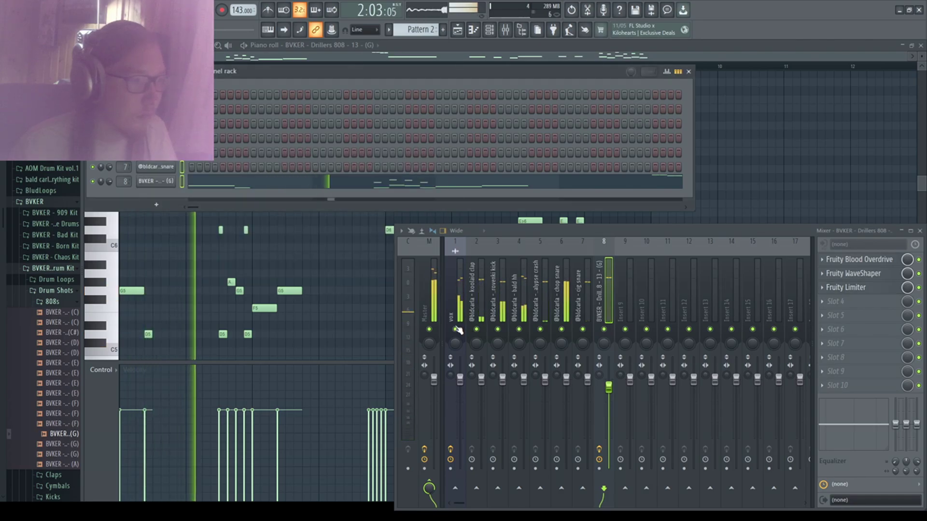
Step: Solo the vox track and lower its level, bringing the clap and kick back in with slightly raised faders
left_click(464, 309)
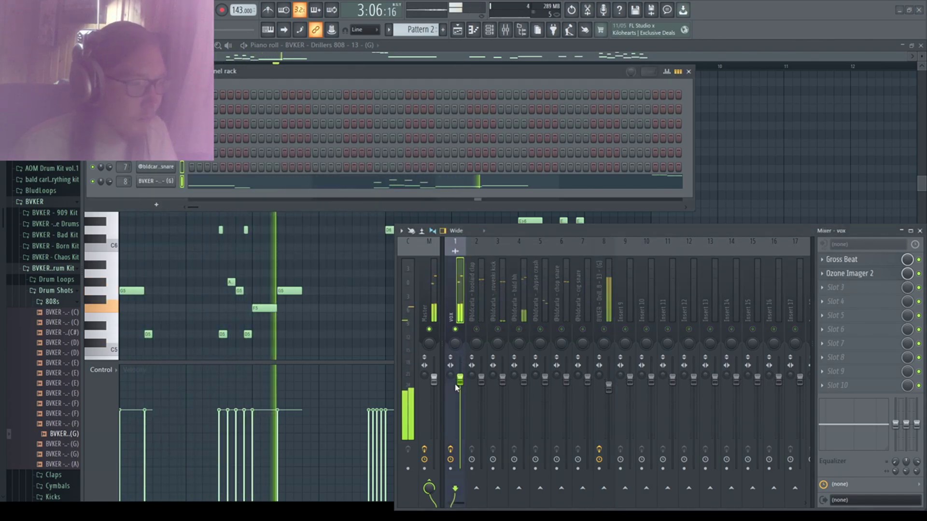
left_click_drag(459, 379, 459, 404)
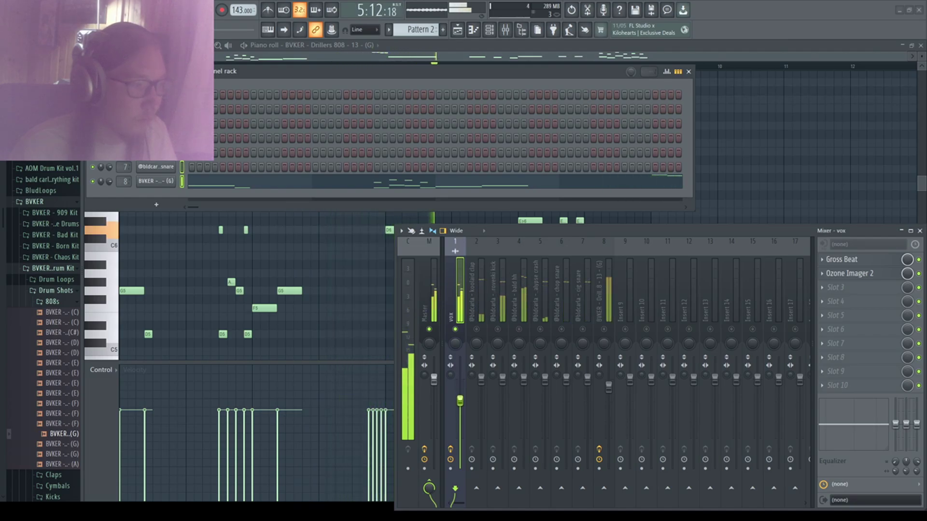
left_click(476, 315)
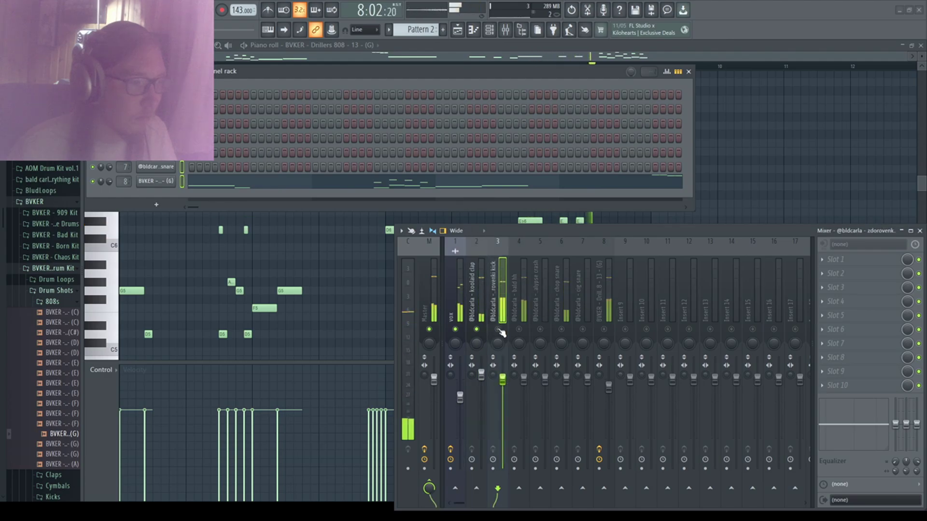
left_click_drag(501, 379, 502, 365)
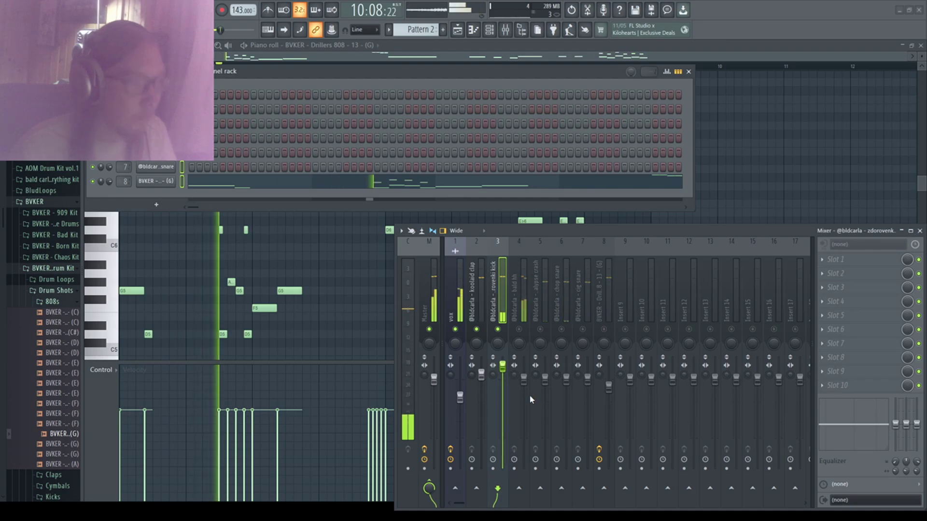
left_click(604, 488)
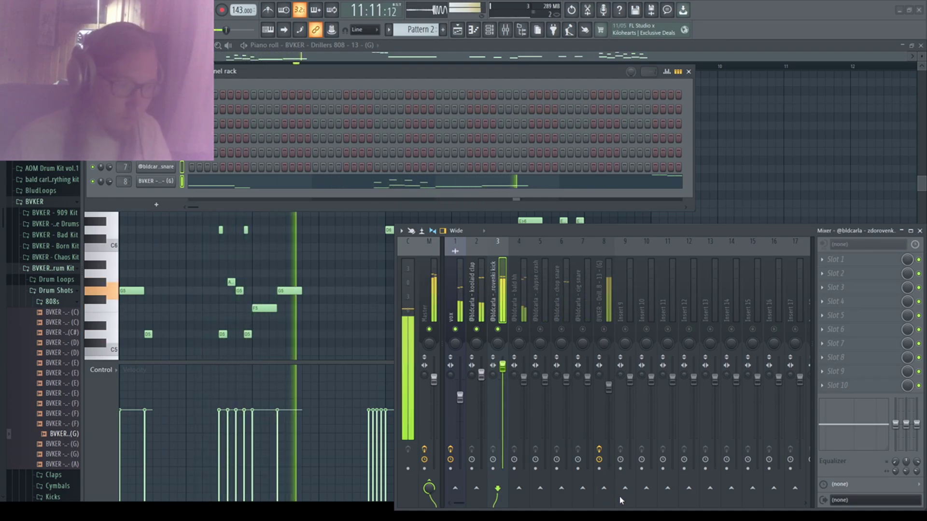
Step: Unmute the hi-hat, crash and both snares with lowered faders, bring back the 808, and open the koolaid clap's piano roll
left_click_drag(524, 378, 523, 386)
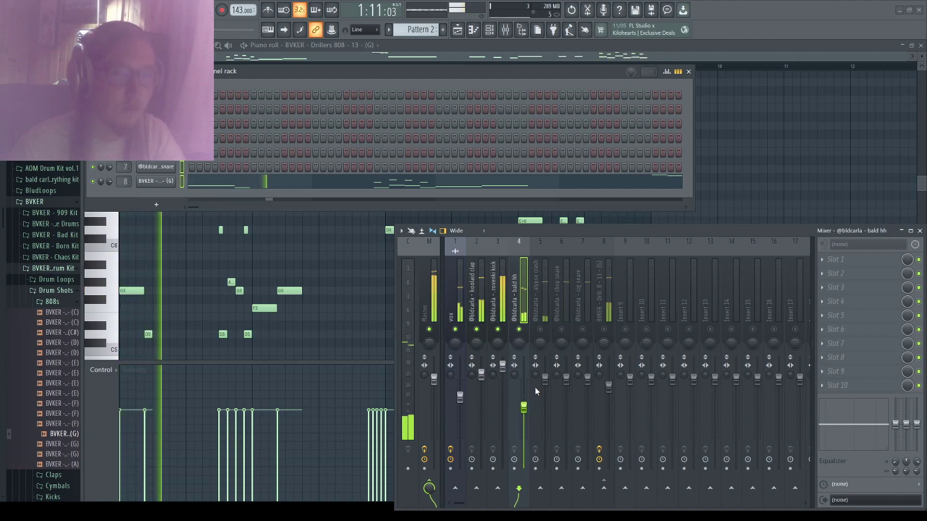
left_click(543, 333)
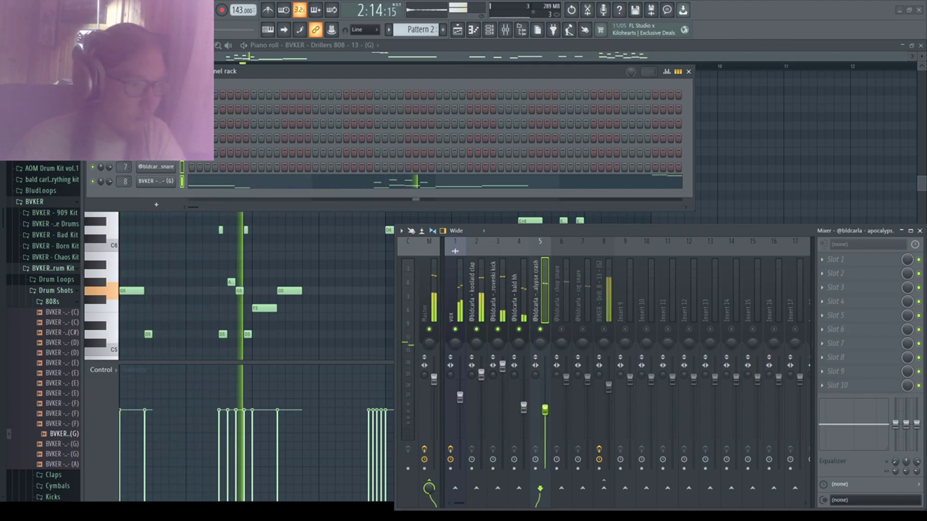
left_click(559, 316)
left_click_drag(566, 379, 565, 396)
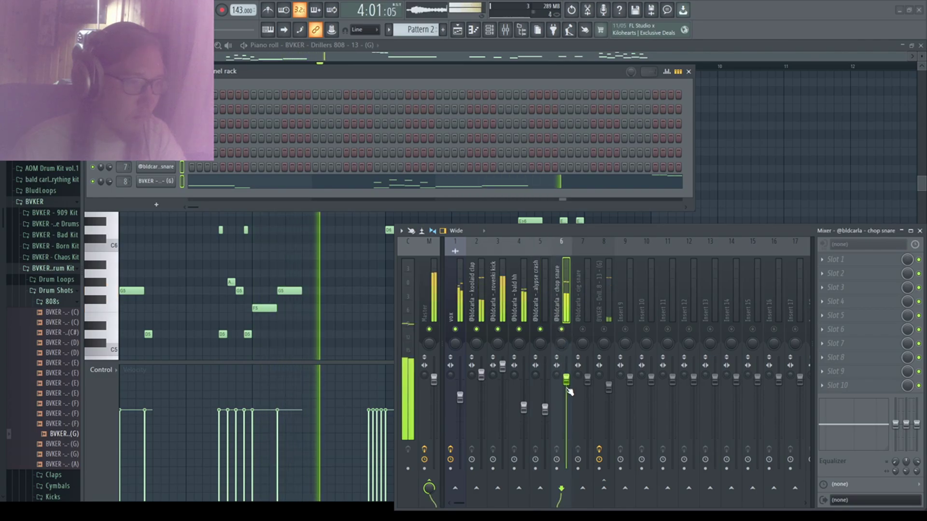
left_click(587, 334)
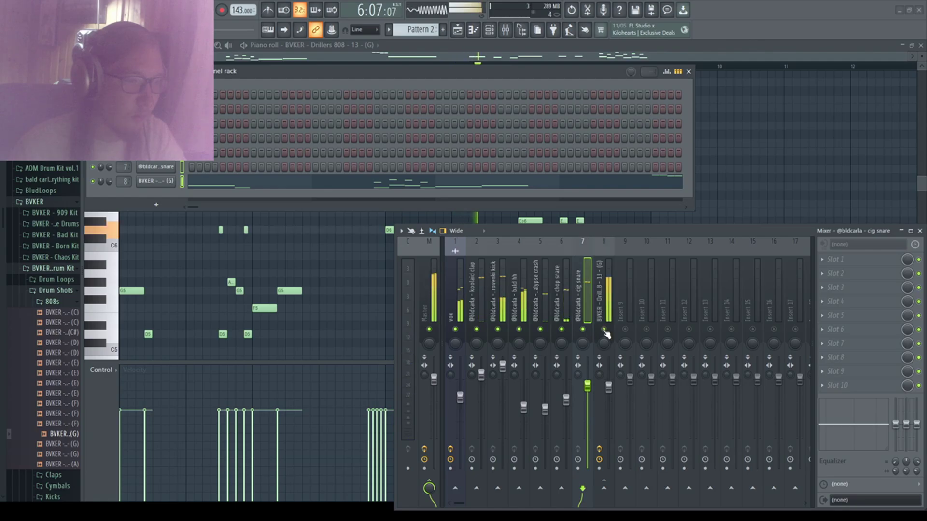
left_click(602, 305)
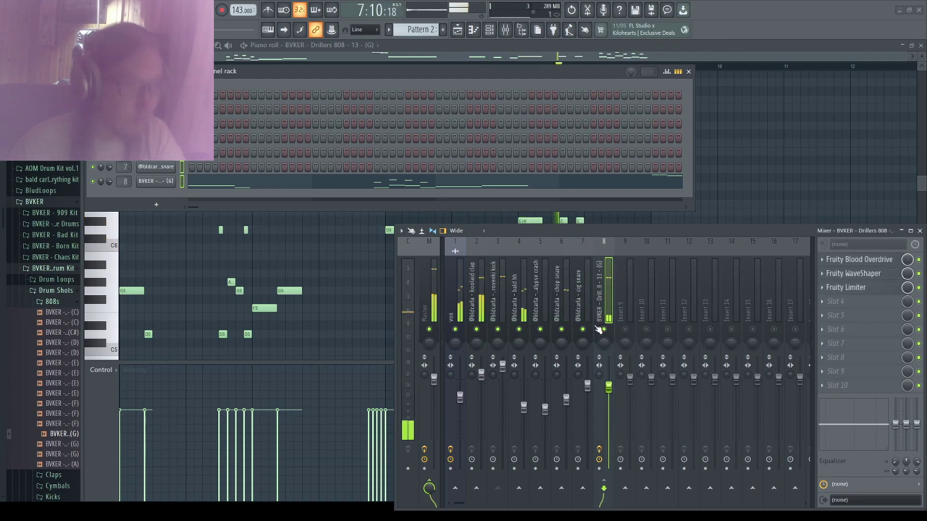
key("F7")
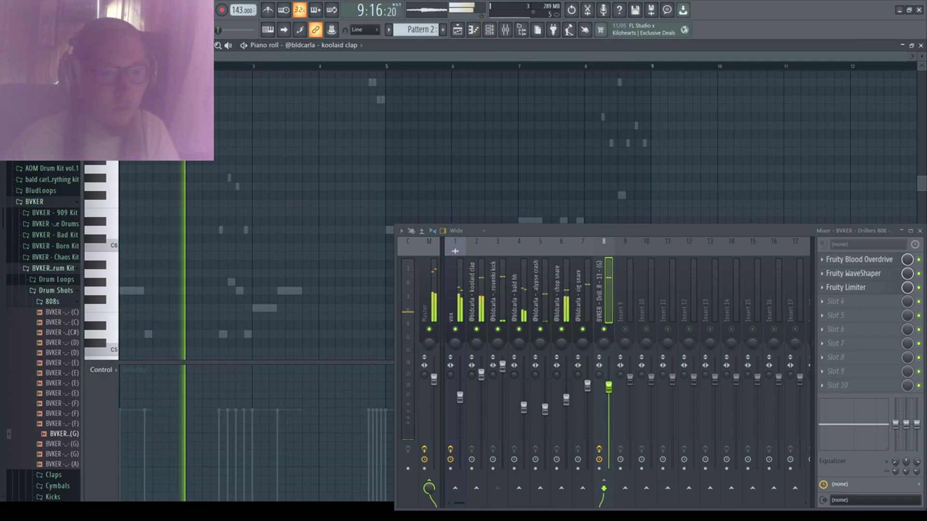
Step: Fade out the vox clip over bars 81 to 89 by shaping a downward-curving volume automation in the playlist
key("F9")
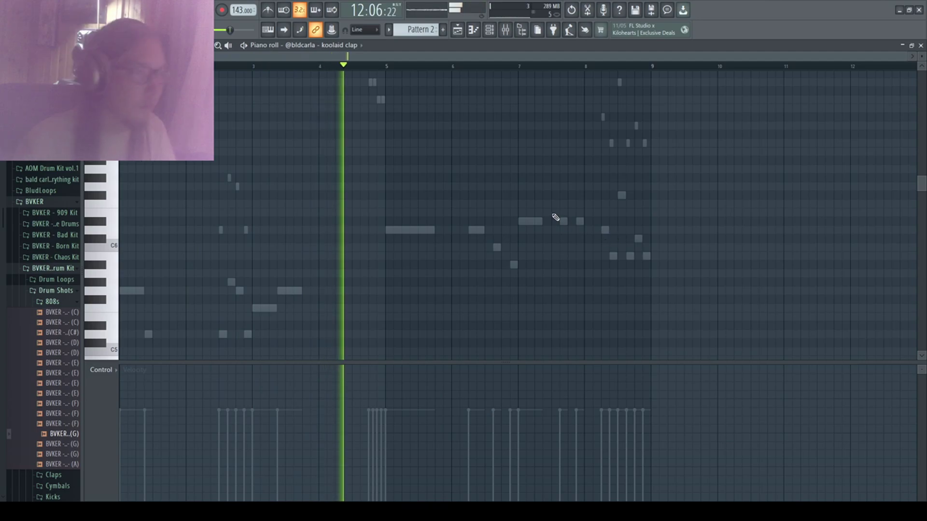
key("F5")
scroll(352, 181, "down", 1)
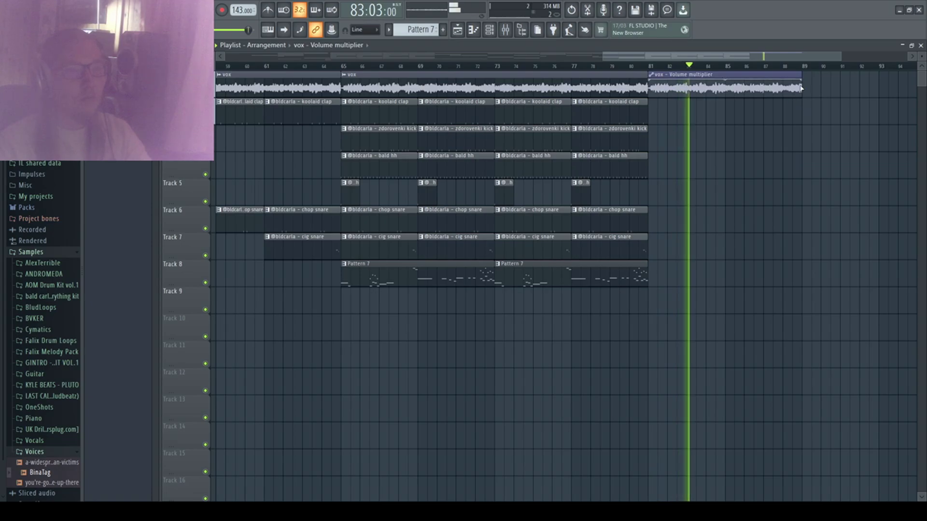
left_click_drag(802, 78, 803, 106)
left_click_drag(725, 87, 722, 94)
scroll(699, 149, "down", 3)
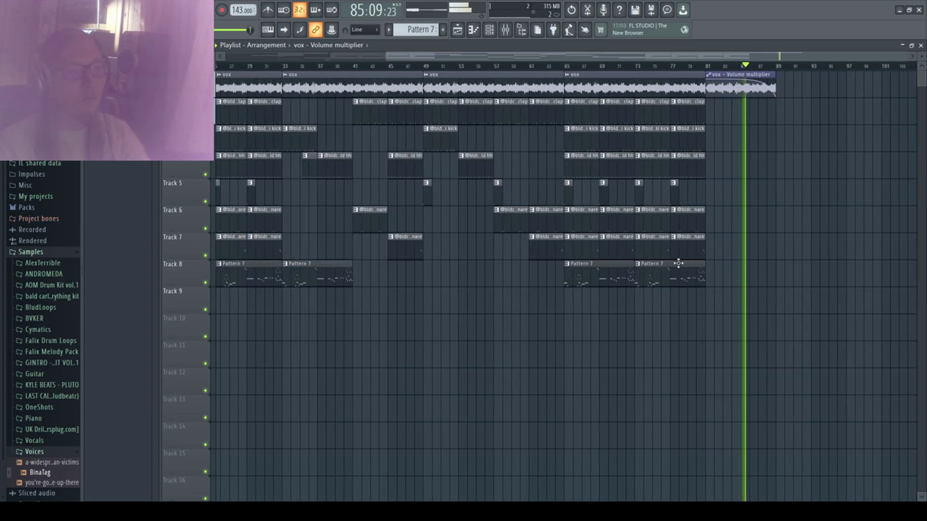
Step: Duplicate all vox, drum and 808 clips from bars 65 to 81 so the copy starts at bar 89
left_click_drag(703, 313, 573, 79)
left_click_drag(565, 241, 774, 241)
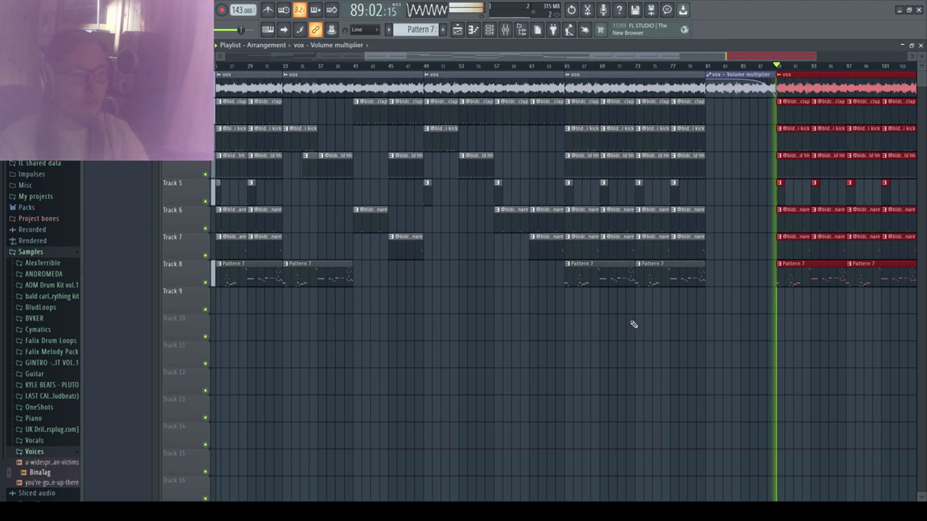
scroll(685, 325, "down", 2)
scroll(869, 309, "up", 4)
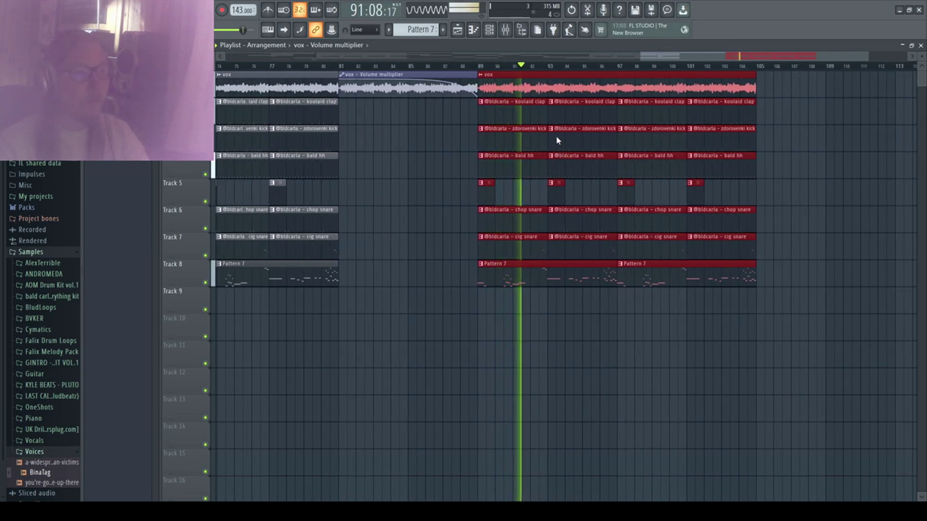
Step: Give the copied vox clip its own volume automation that curves in from silence at bar 89 to bar 93, and play from bar 81
key("space")
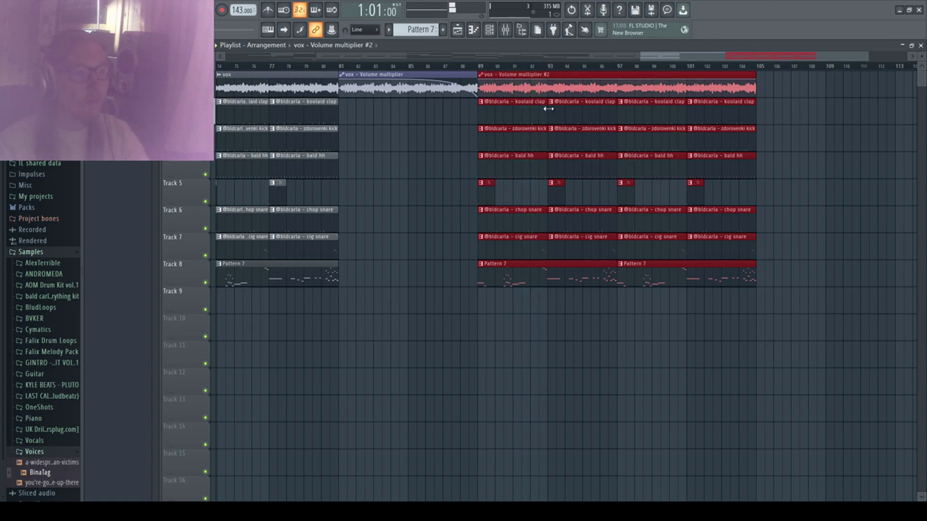
left_click(549, 80)
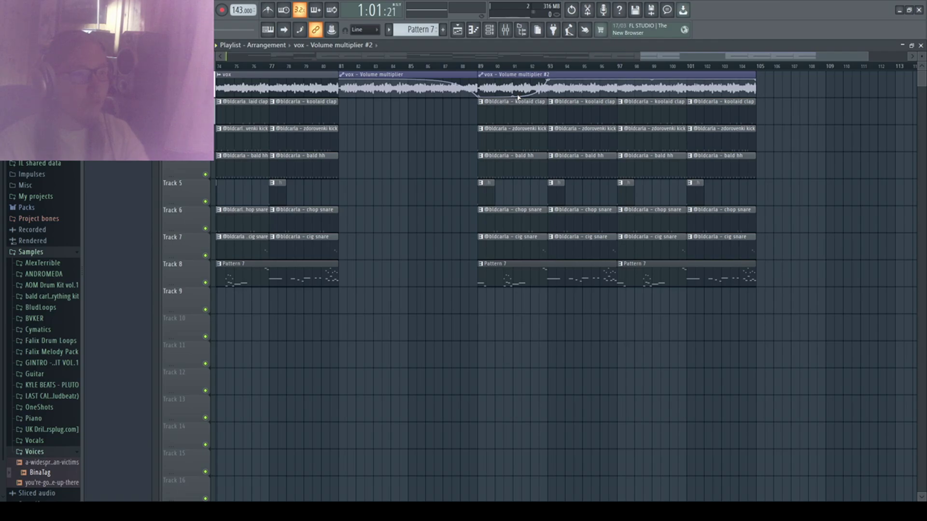
left_click(341, 66)
key("space")
scroll(290, 66, "down", 5)
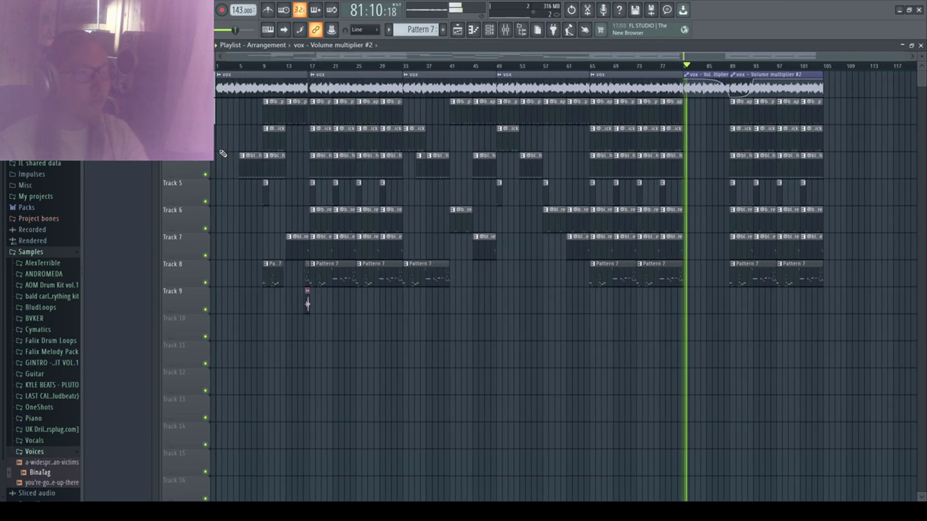
Step: Add a separate volume automation to the opening vox clip, and play the closing transition from bar 81
left_click(218, 65)
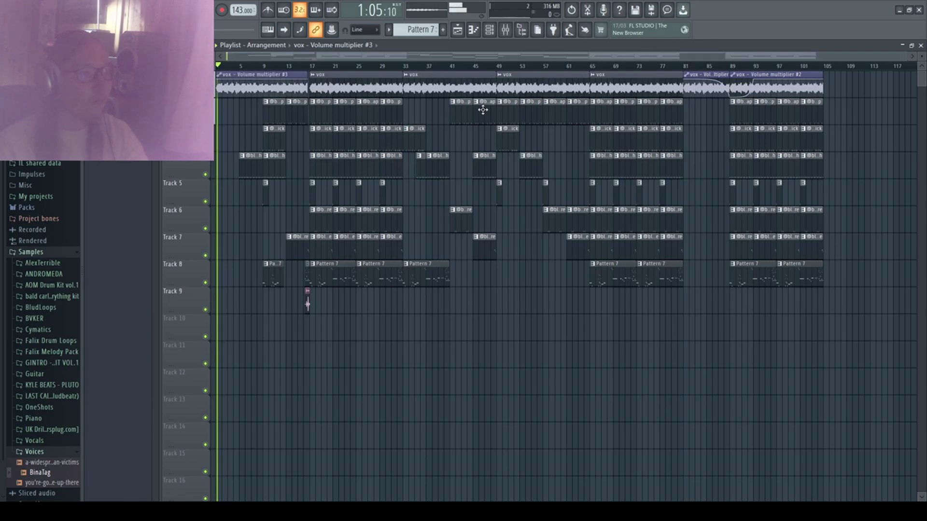
left_click(685, 67)
scroll(684, 66, "up", 5)
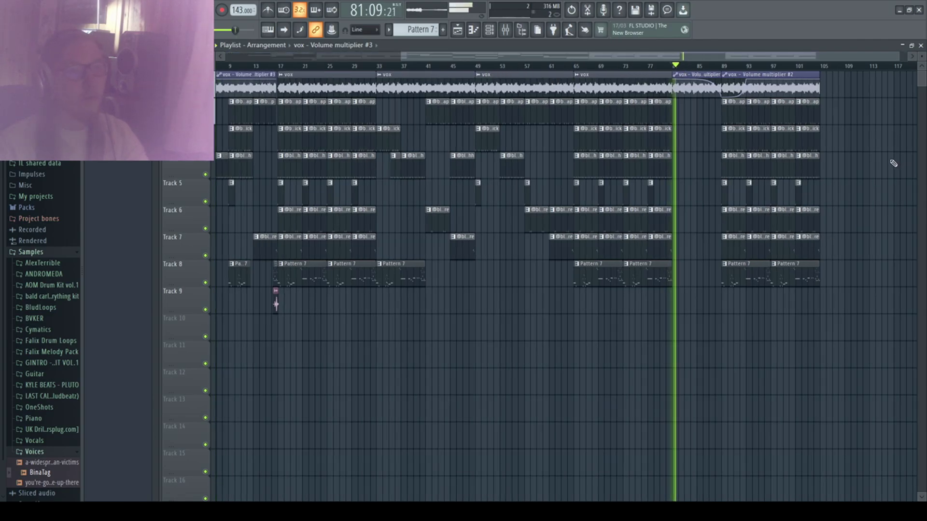
scroll(738, 113, "down", 3)
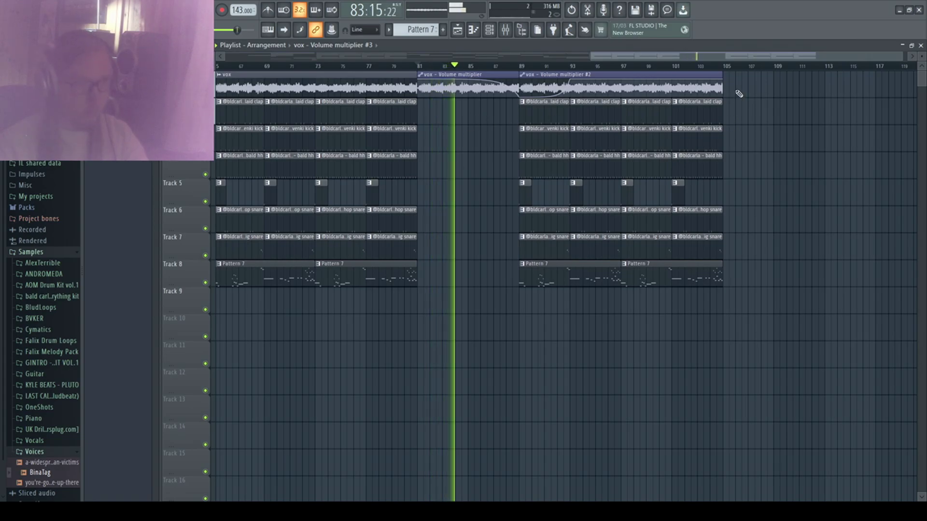
scroll(739, 91, "up", 6)
scroll(699, 83, "up", 2)
scroll(740, 140, "down", 11)
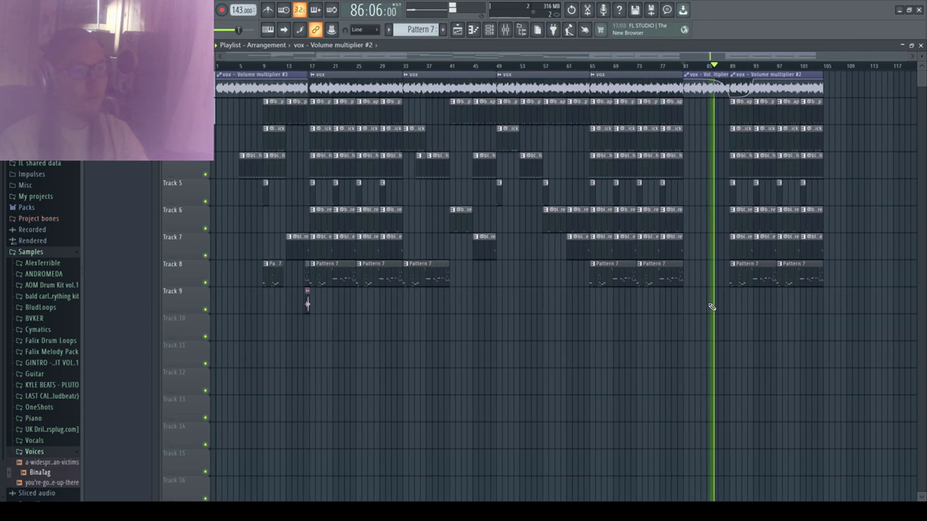
scroll(676, 59, "up", 3)
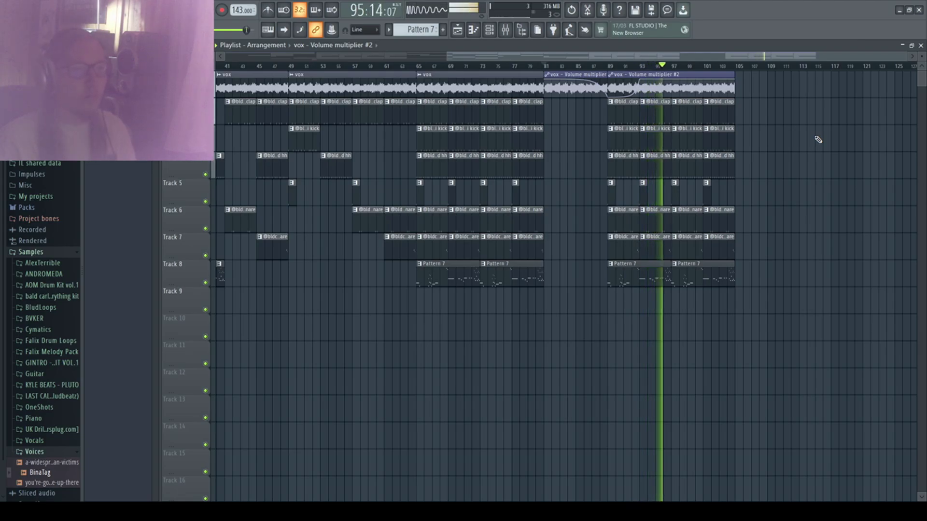
scroll(371, 150, "down", 2)
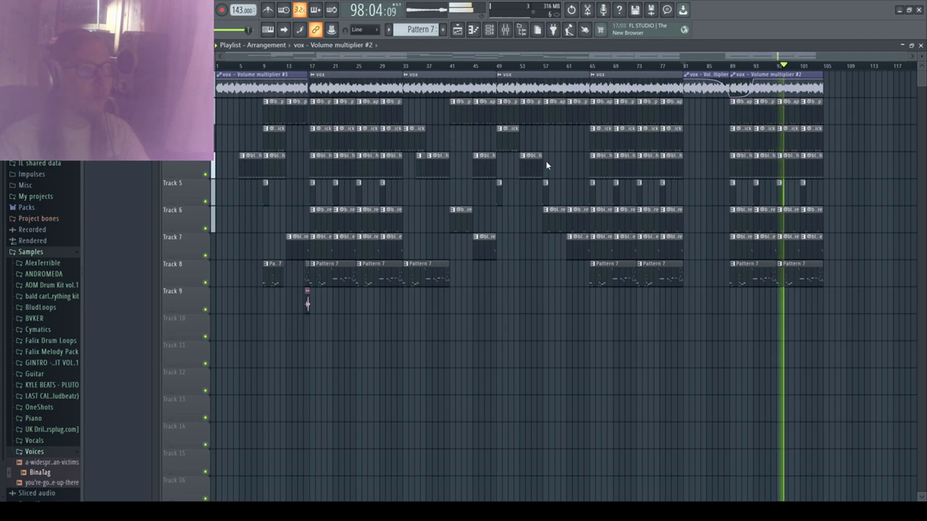
Step: Make the vox clip at bar 33 a unique channel, vox #2, and route it to mixer track 9
key("ctrl+z")
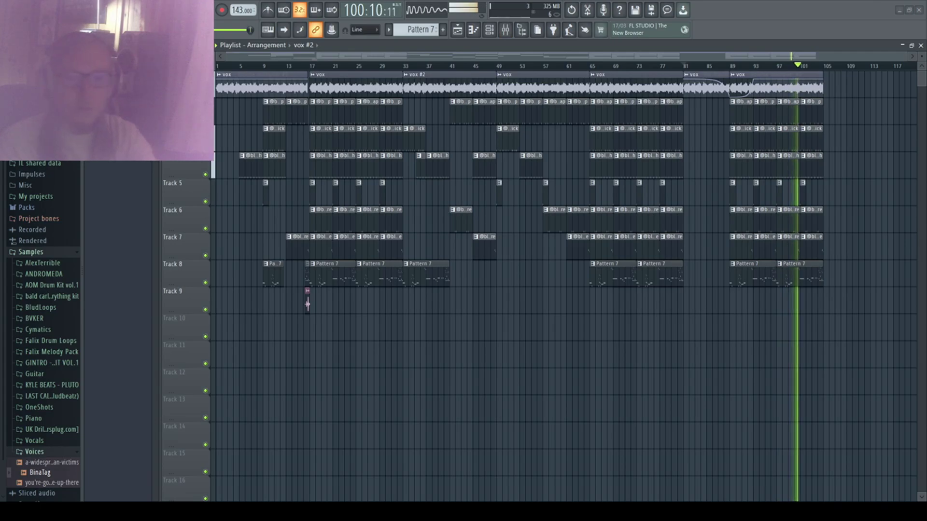
key("F9")
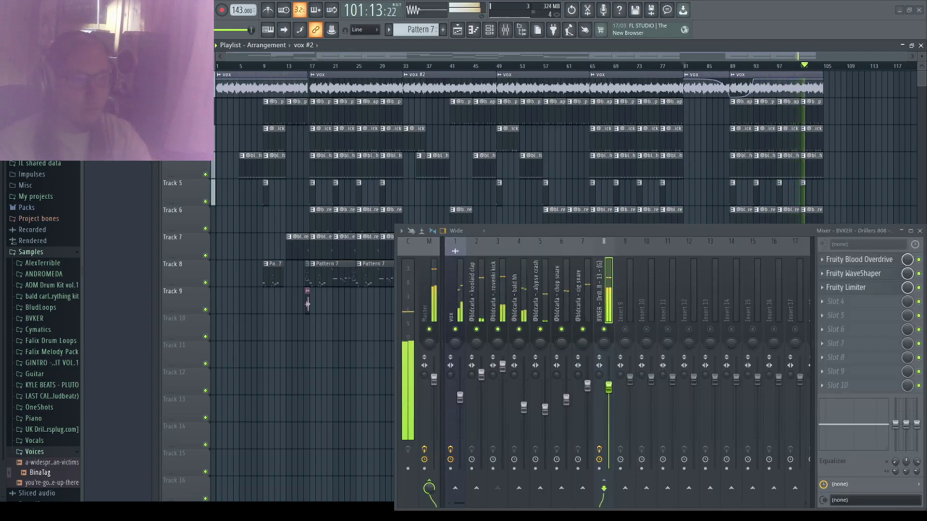
left_click(627, 295)
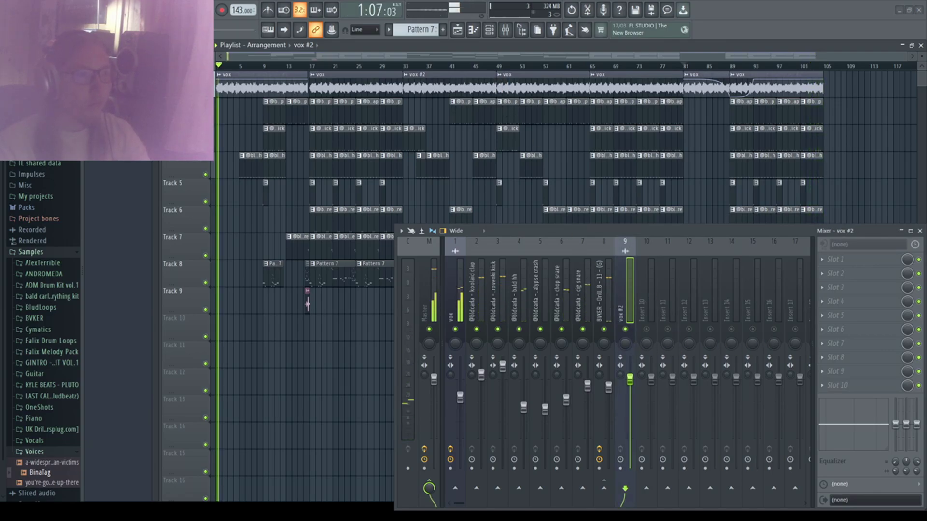
Step: Add HalfTime to mixer track 9 with its fader lowered, and crossfade vox #2 with a second vox clip on Track 9 over bars 33 to 49
left_click_drag(405, 67, 497, 68)
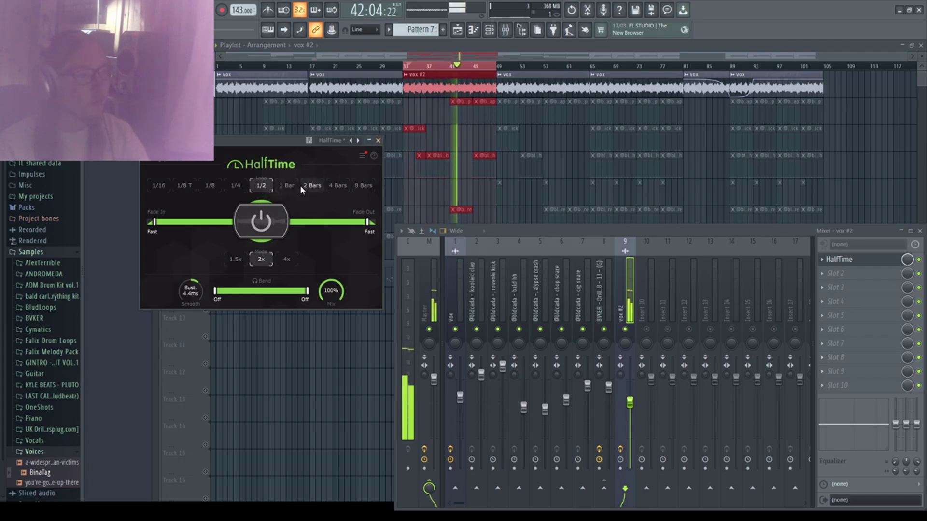
left_click(378, 141)
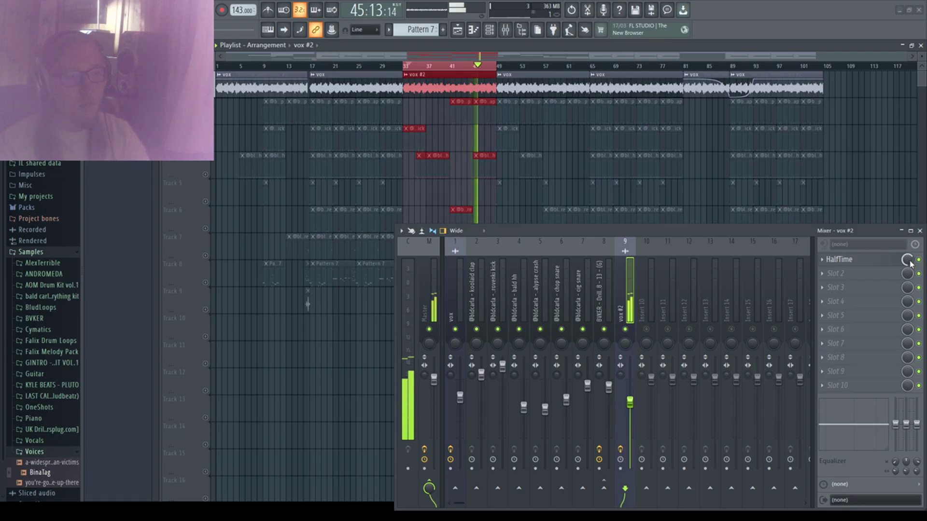
left_click(411, 67)
left_click(919, 231)
key("space")
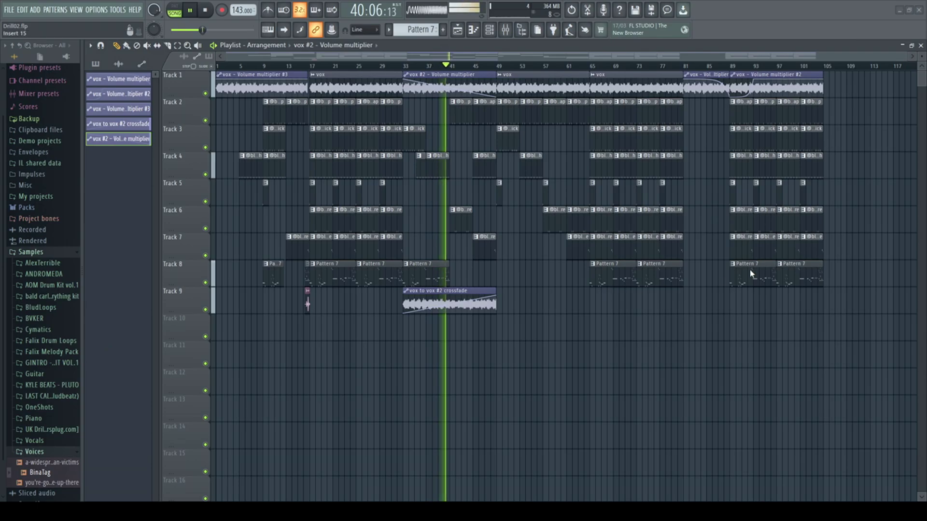
Step: Switch the 808's Fruity Limiter to compressor mode, lower its threshold and set the ratio to 2.9:1
left_click(225, 285)
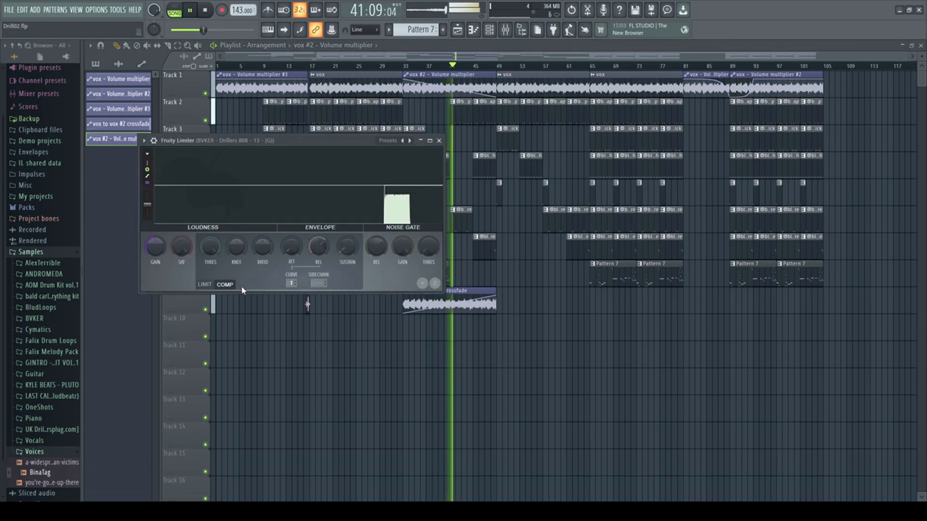
mouse_move(218, 249)
left_mouse_down()
mouse_move(219, 260)
mouse_move(272, 245)
mouse_move(210, 250)
left_mouse_up()
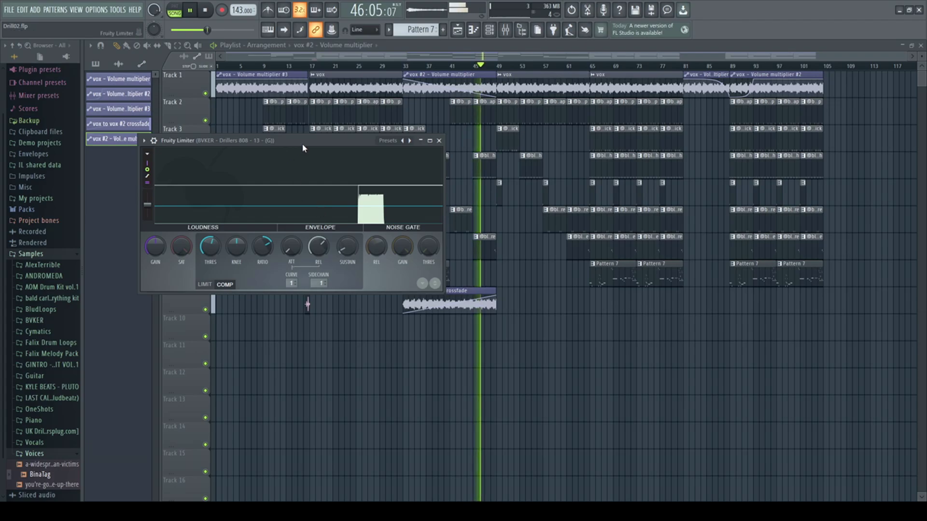
left_click_drag(303, 141, 375, 337)
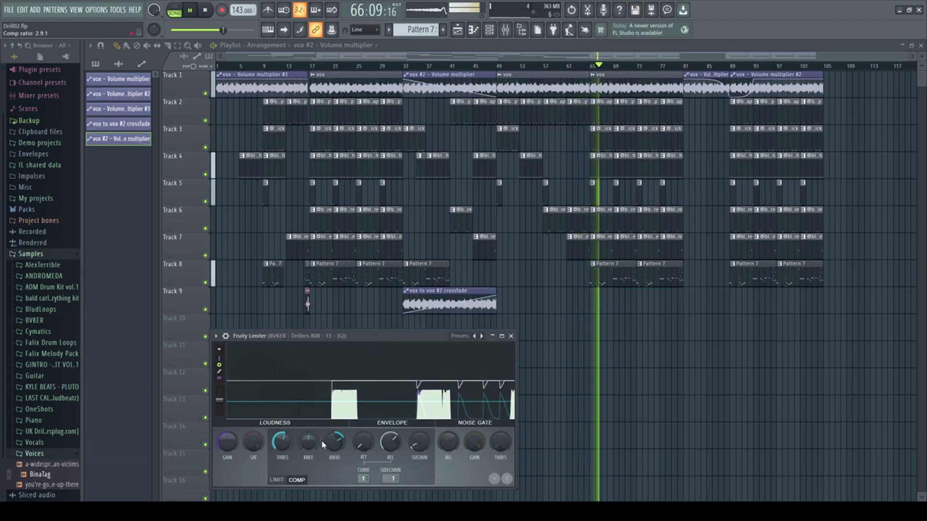
left_click(510, 335)
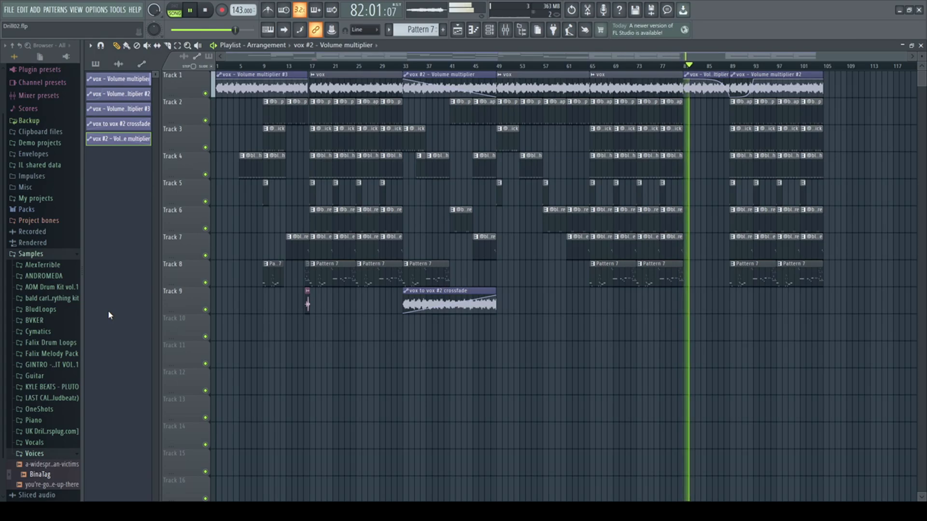
Step: Cut off the end of the last Pattern 7 clip from 104:05 and delete the cig snare clip at bar 101
scroll(871, 316, "up", 8)
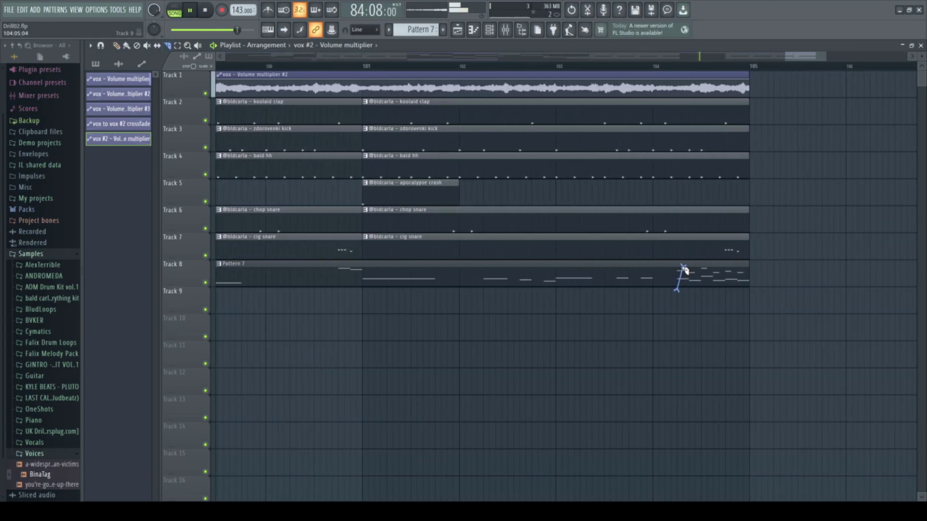
right_click(700, 283)
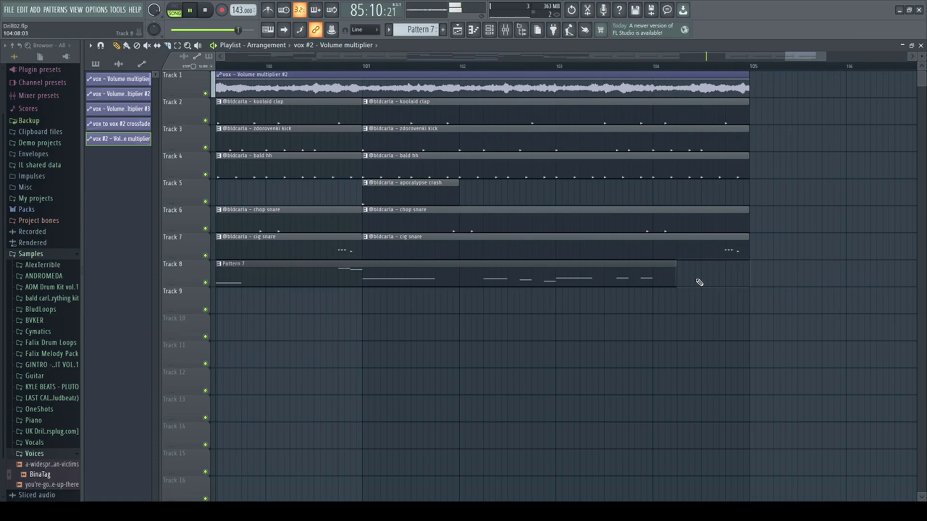
right_click(712, 261)
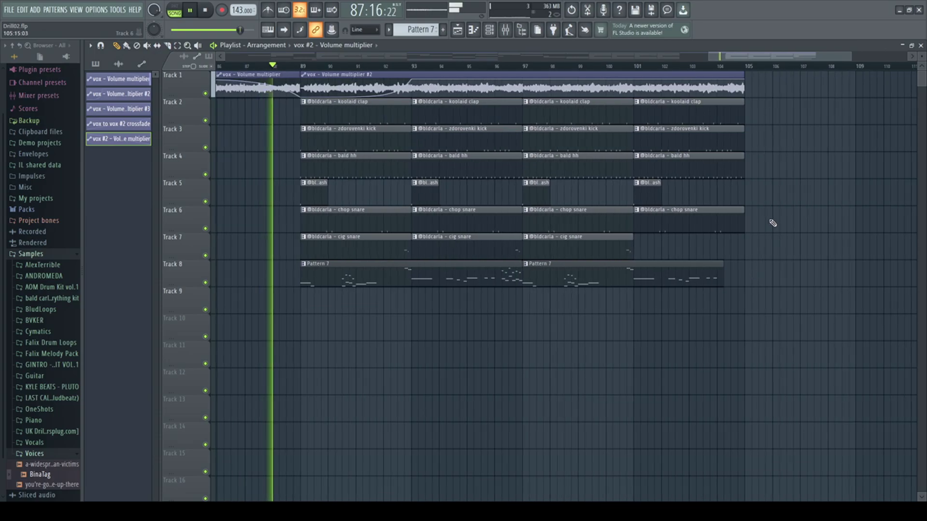
Step: Cut off the final hi-hat, kick and chop snare clips at bar 104 and trim the end of the last koolaid clap clip
scroll(686, 174, "up", 2)
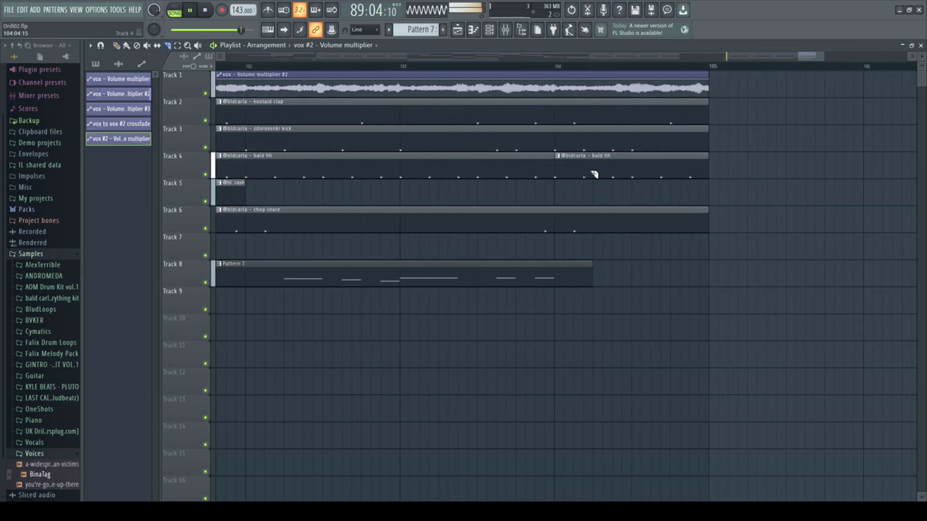
right_click(593, 174)
scroll(599, 188, "down", 3)
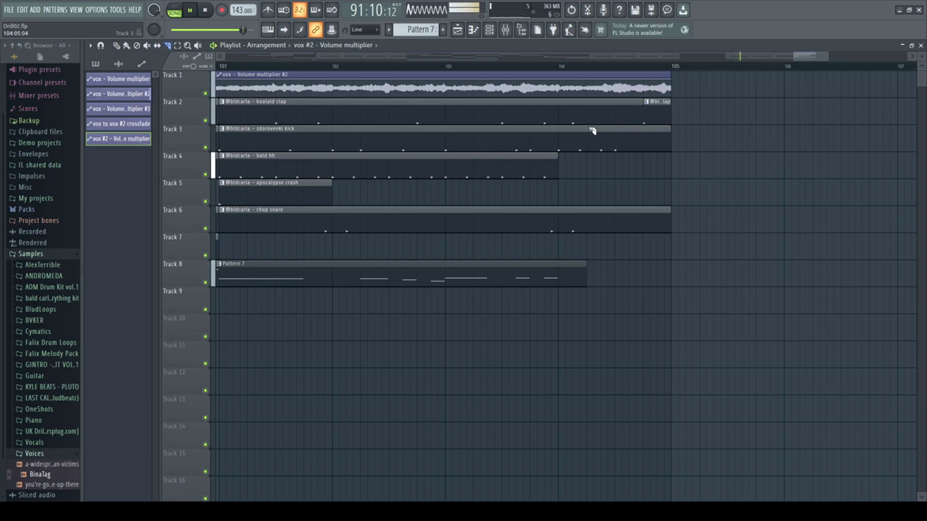
right_click(628, 147)
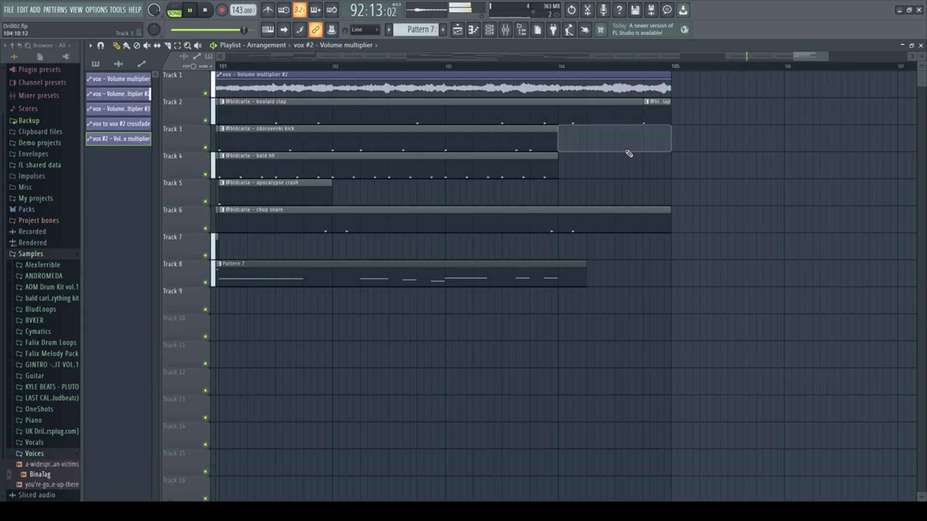
right_click(659, 116)
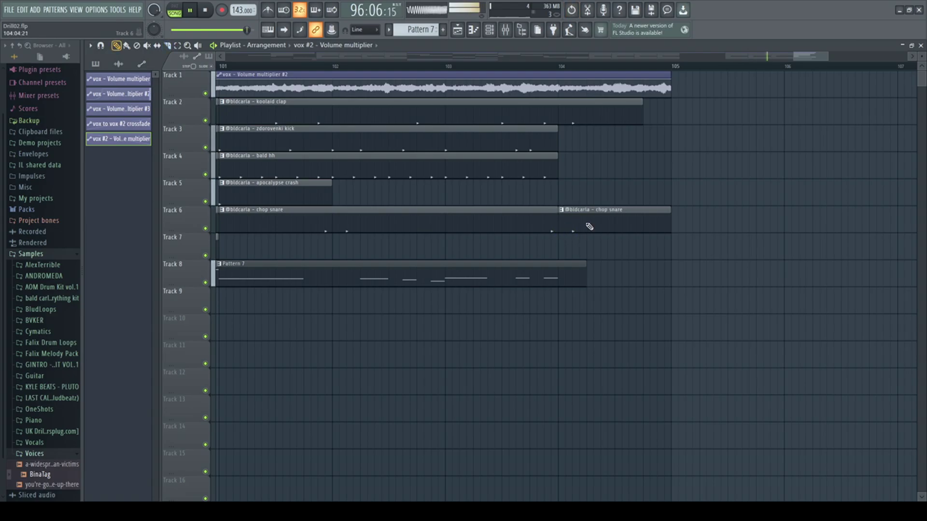
scroll(596, 234, "down", 5)
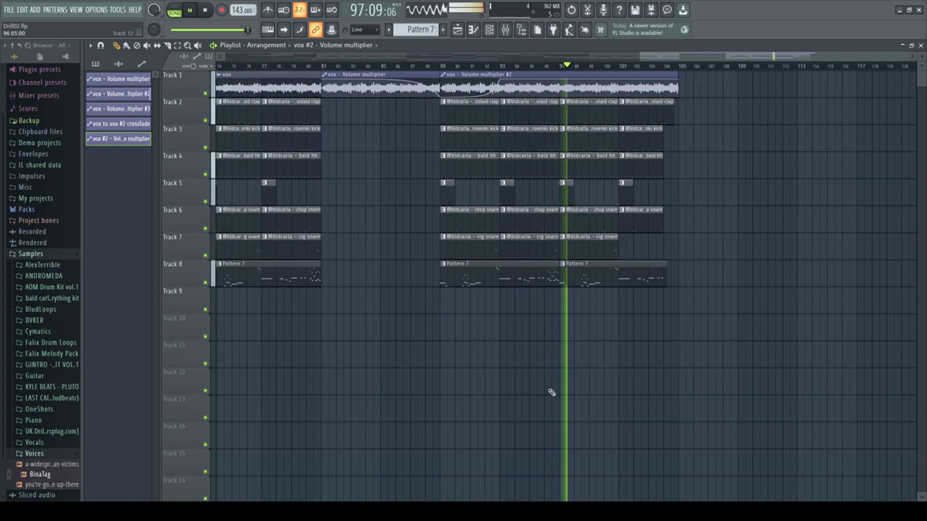